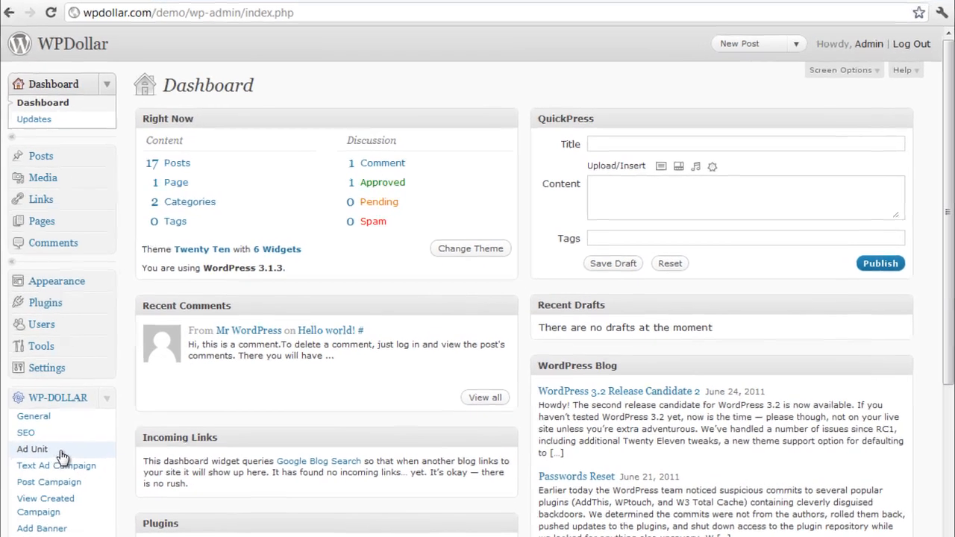
Open the form for a new WP-Dollar text ad campaign and name it "Text Ad Campaign #1"
left_click(61, 451)
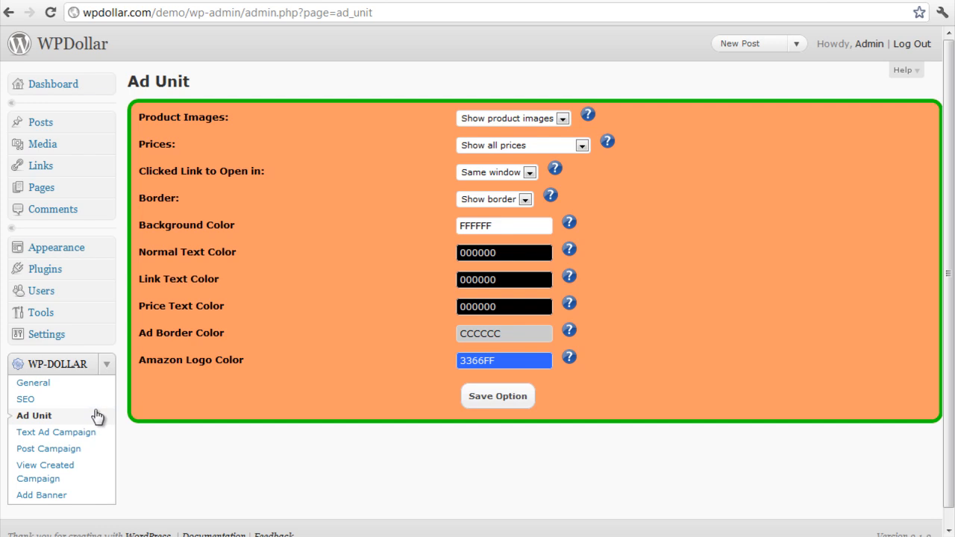
left_click(63, 439)
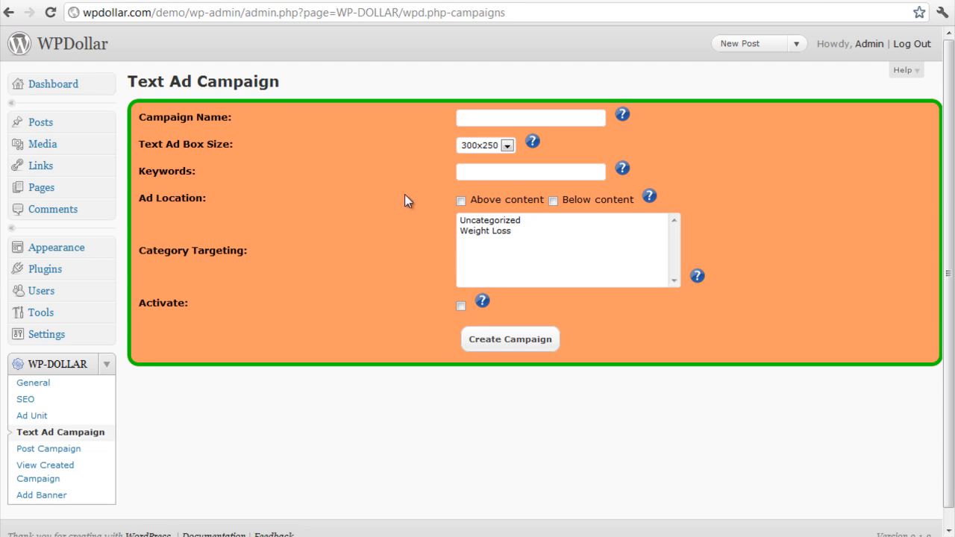
left_click(478, 117)
type("Text Ad Campaign #1")
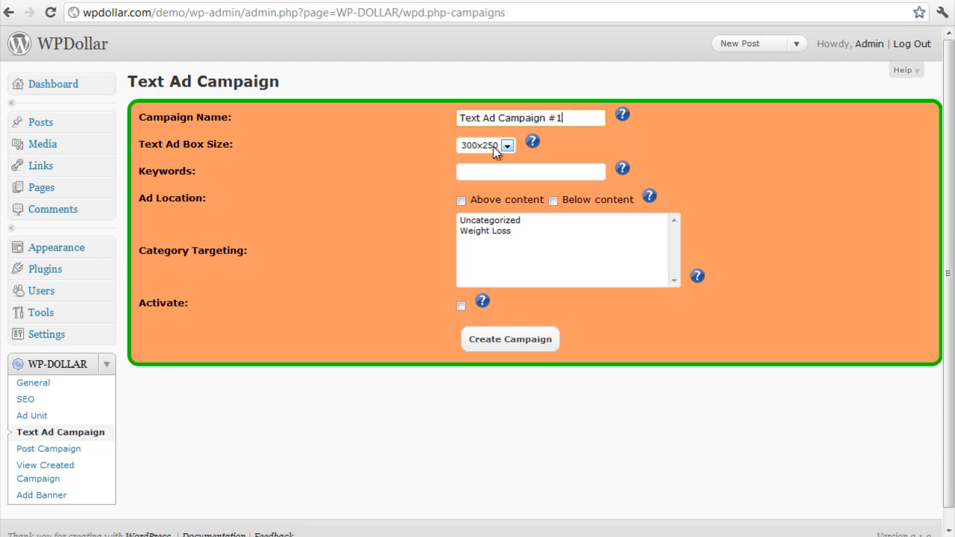
Set the text ad box size to 300x250 and enter the keywords "weight loss, weight loss supplements"
left_click(493, 146)
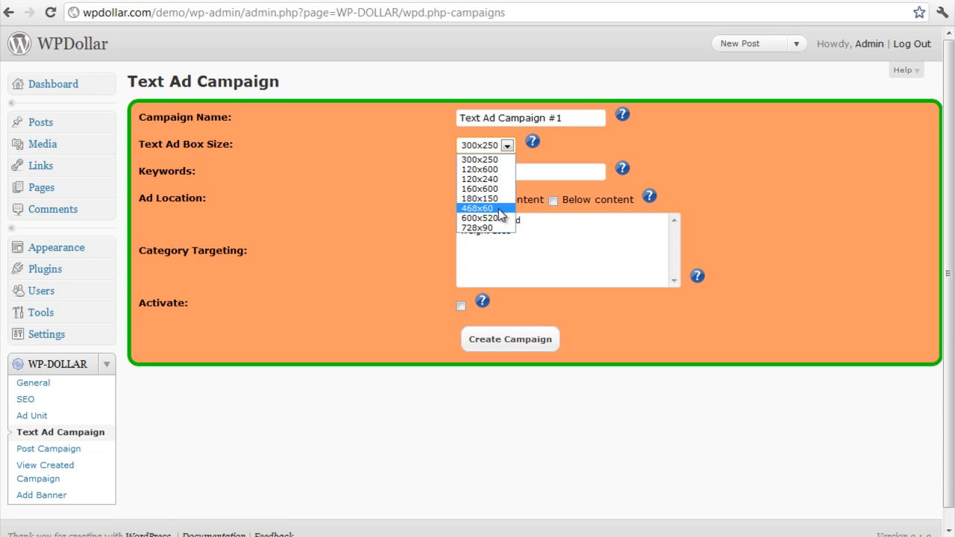
left_click(497, 161)
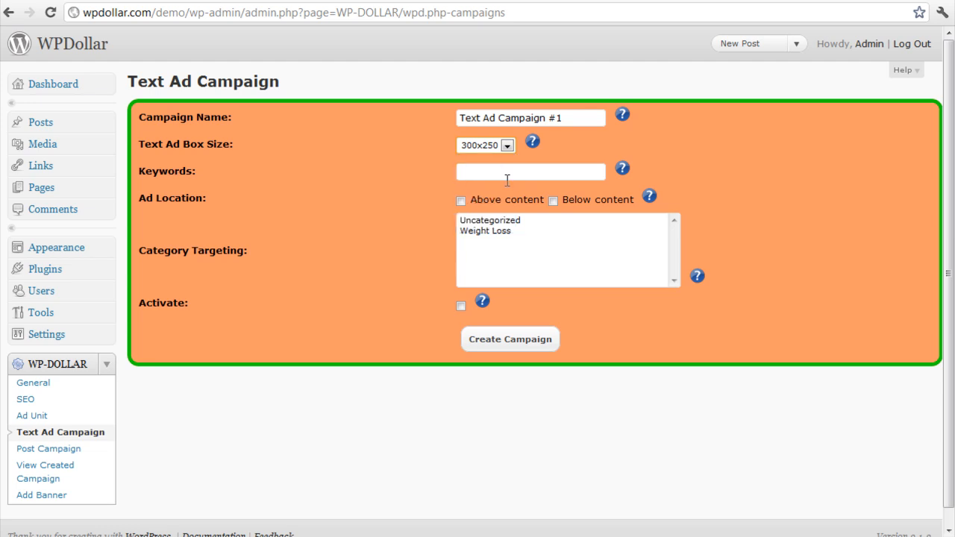
left_click(507, 179)
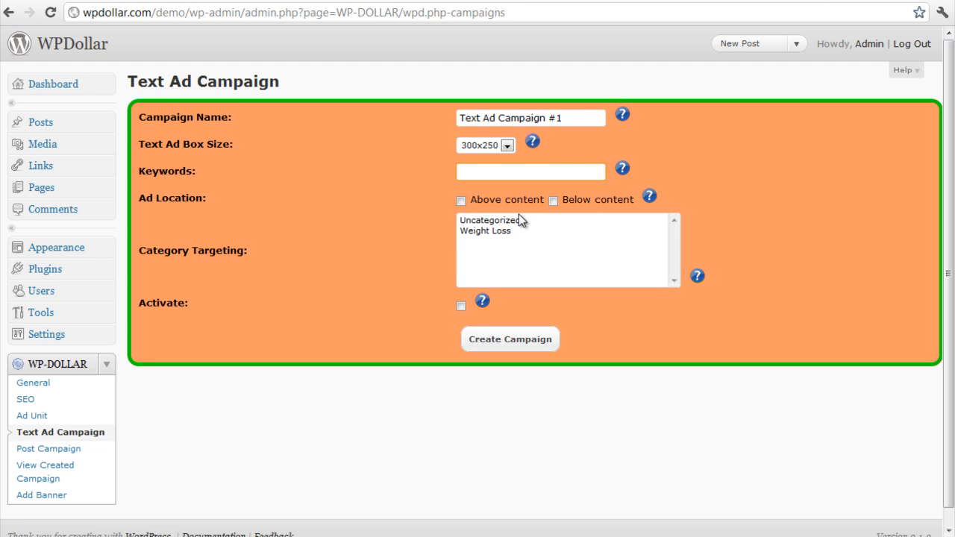
type("b")
key("BackSpace")
type("weight los")
type("s, ")
type("weight los")
type("s sup")
type("plemen")
type("ts")
Enable the ad location both above and below the content
mouse_move(641, 217)
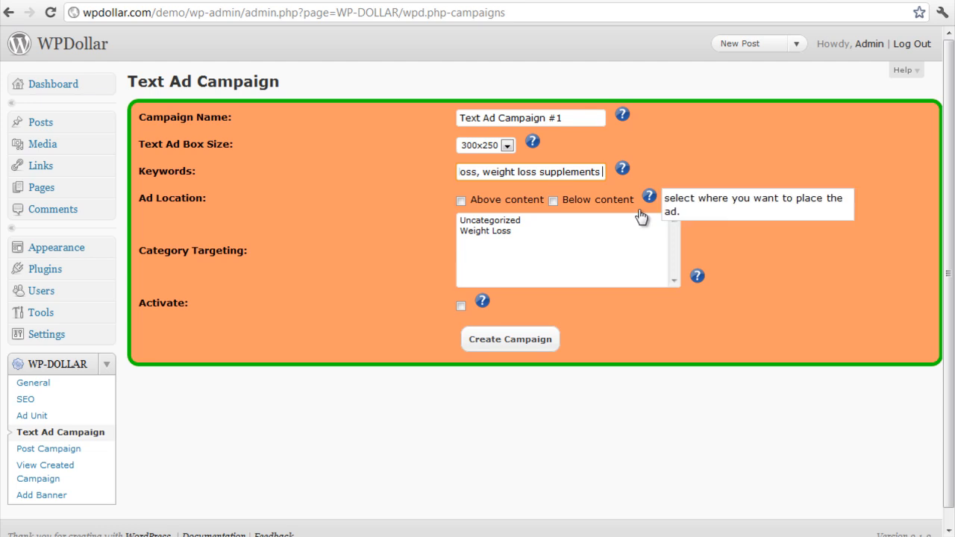
left_click(495, 232)
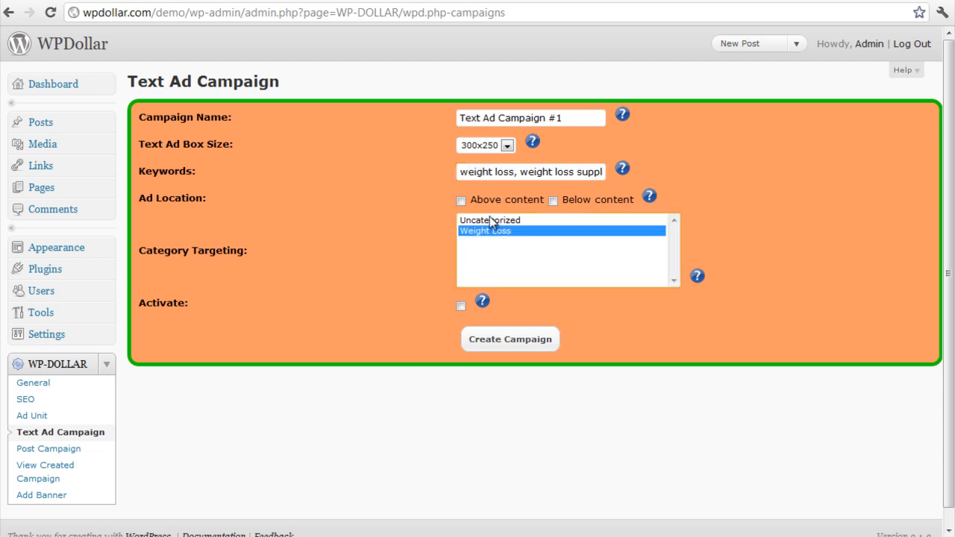
left_click_drag(141, 196, 271, 194)
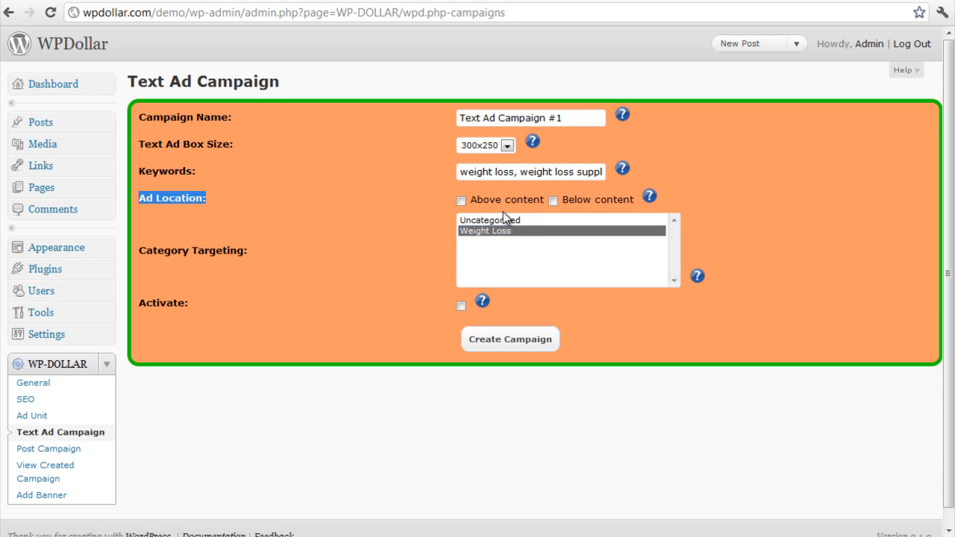
left_click(461, 201)
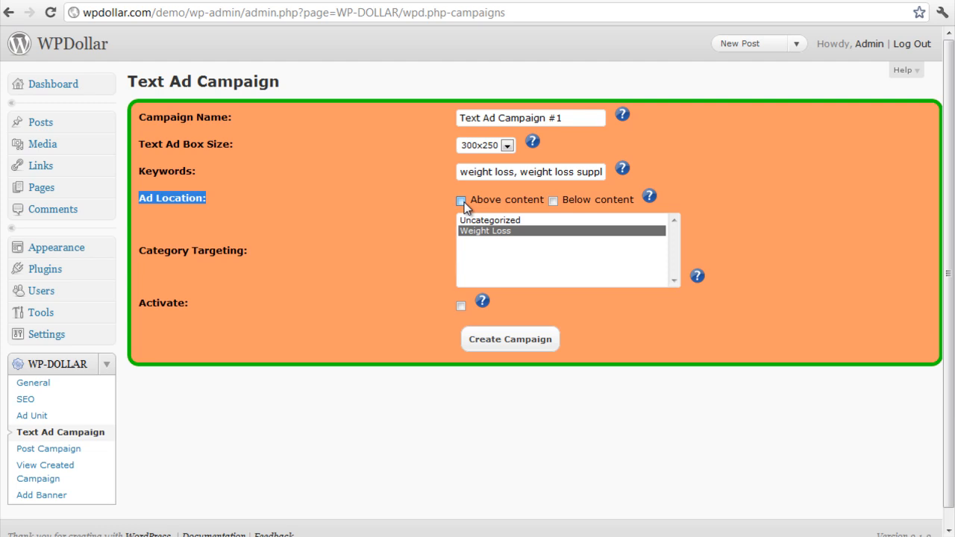
left_click(553, 201)
Target only the Weight Loss category for the text ad campaign
left_click(497, 221)
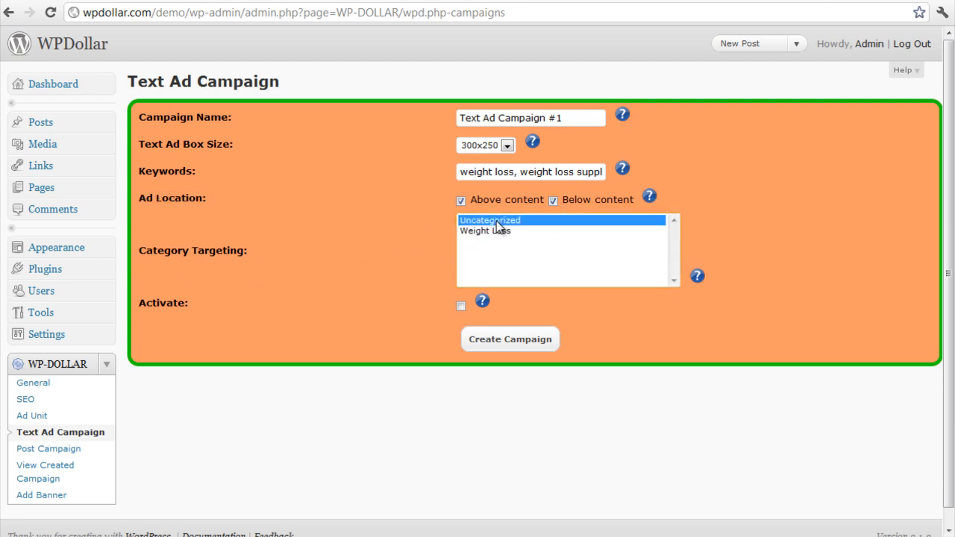
left_click(499, 229, "ctrl")
left_click(500, 220, "ctrl")
left_click(501, 226, "ctrl")
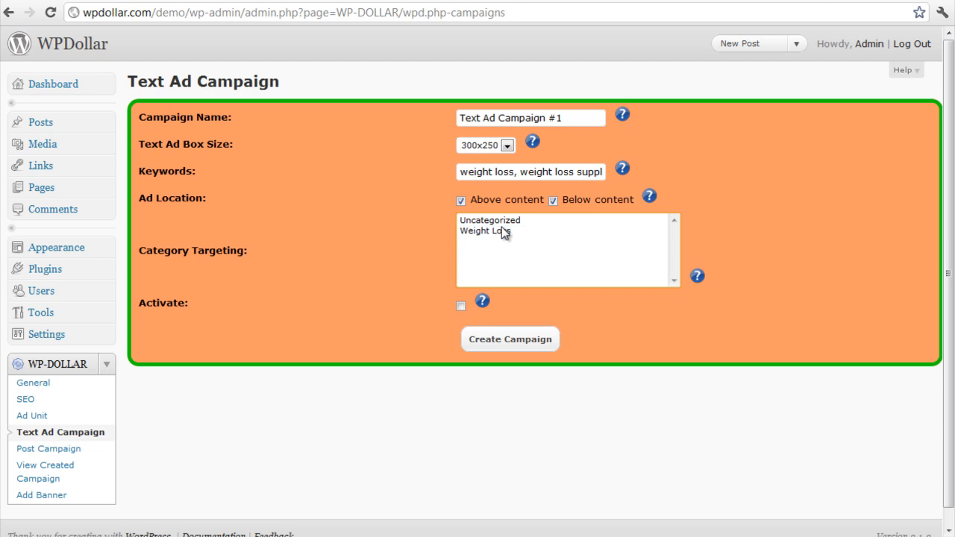
left_click(501, 229)
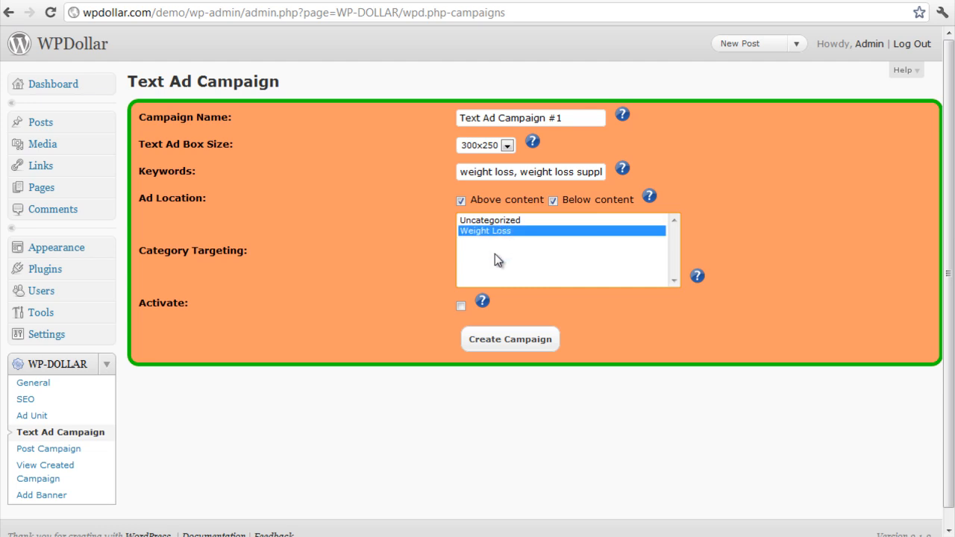
Create the text ad campaign as active and open the list of created campaigns
left_click(461, 306)
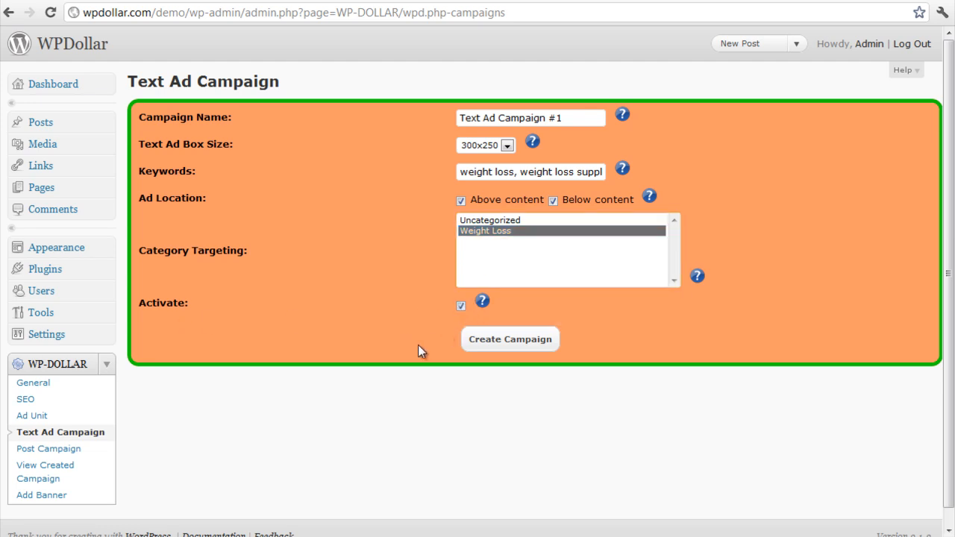
left_click(460, 305)
left_click(462, 305)
left_click(528, 340)
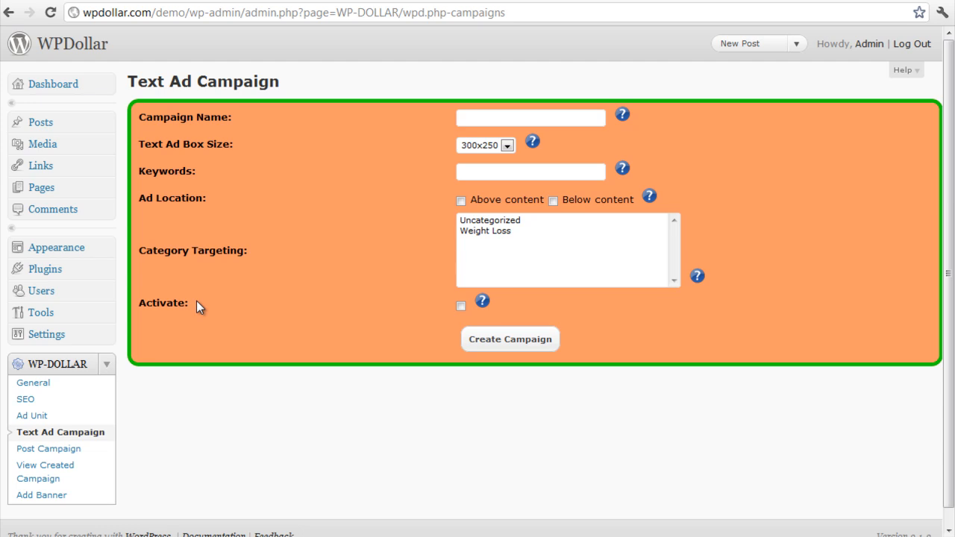
scroll(183, 357, "down", 1)
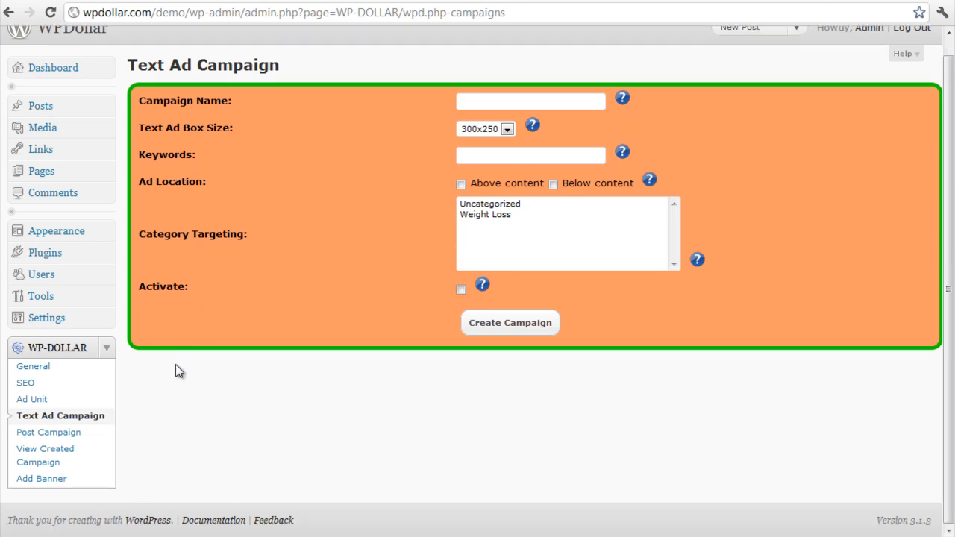
left_click(60, 464)
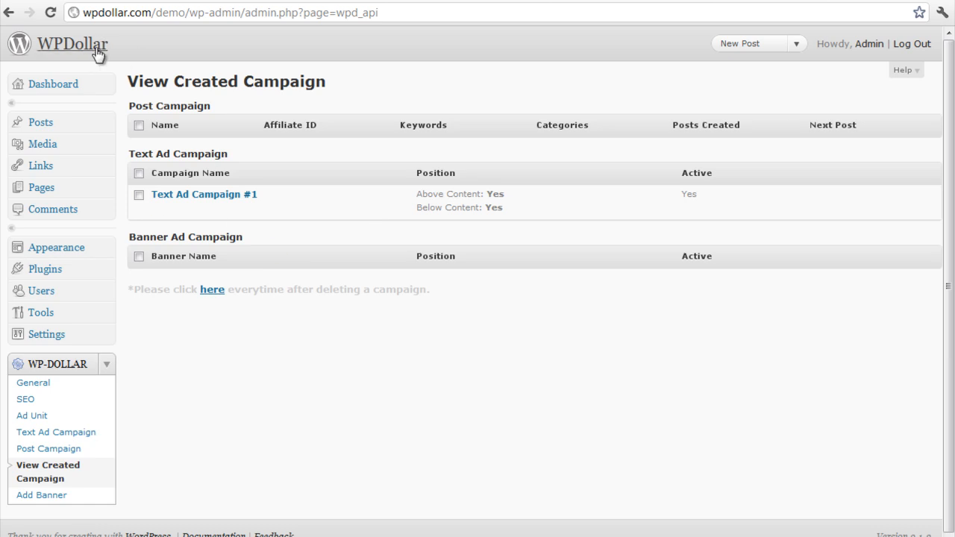
Switch to the demo blog and open the post "The 2 Things You Should Do To Lose Weight"
left_click(198, 1)
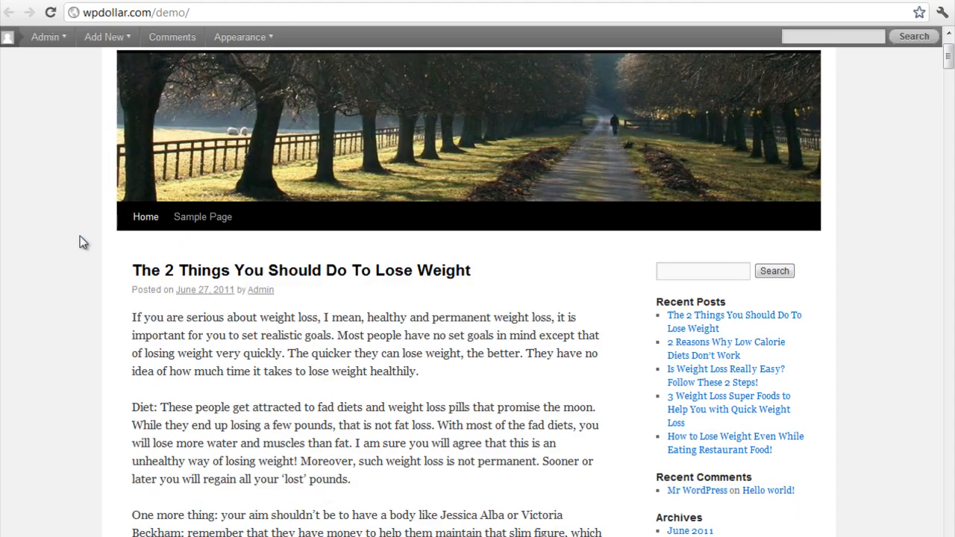
scroll(79, 235, "down", 12)
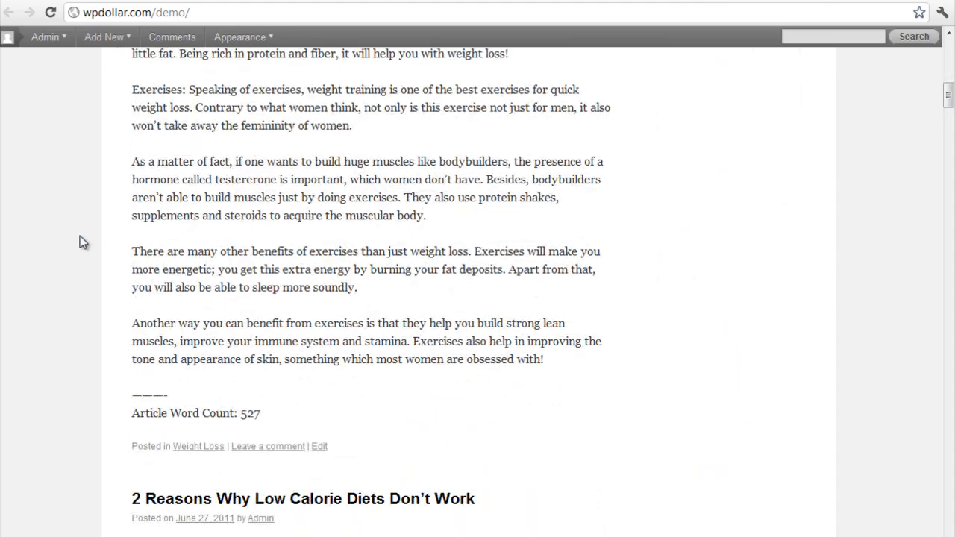
scroll(79, 236, "down", 5)
scroll(85, 257, "up", 15)
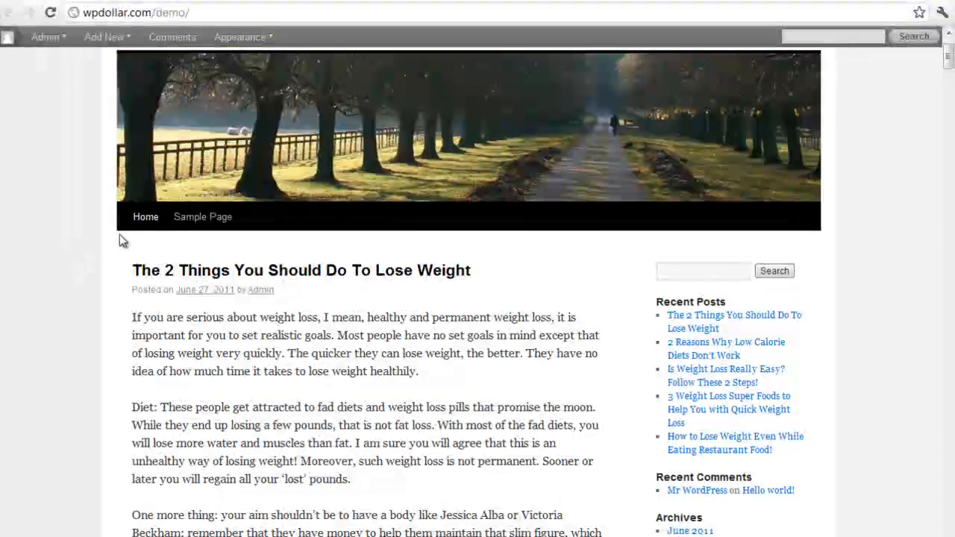
left_click(358, 270)
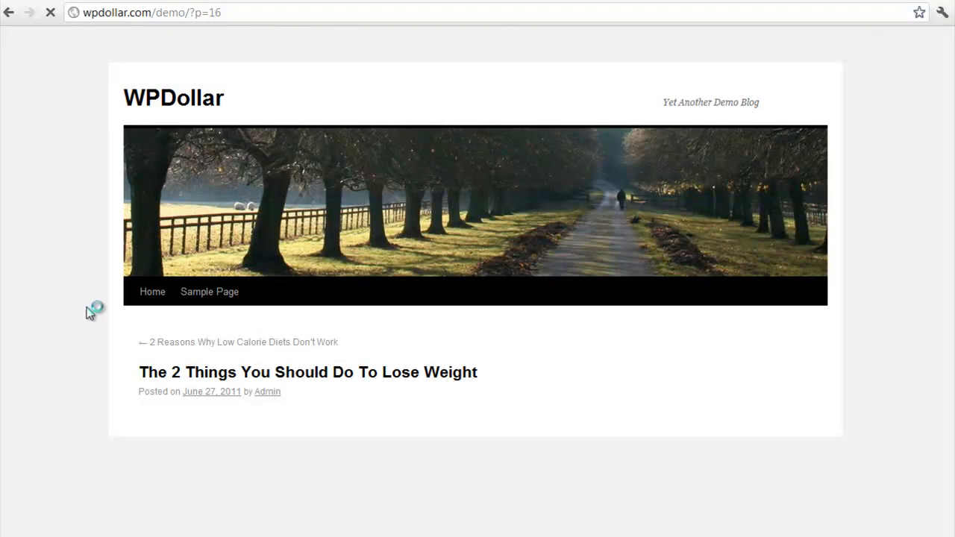
Examine the Amazon ad boxes above and below the content of the open post
scroll(80, 310, "down", 2)
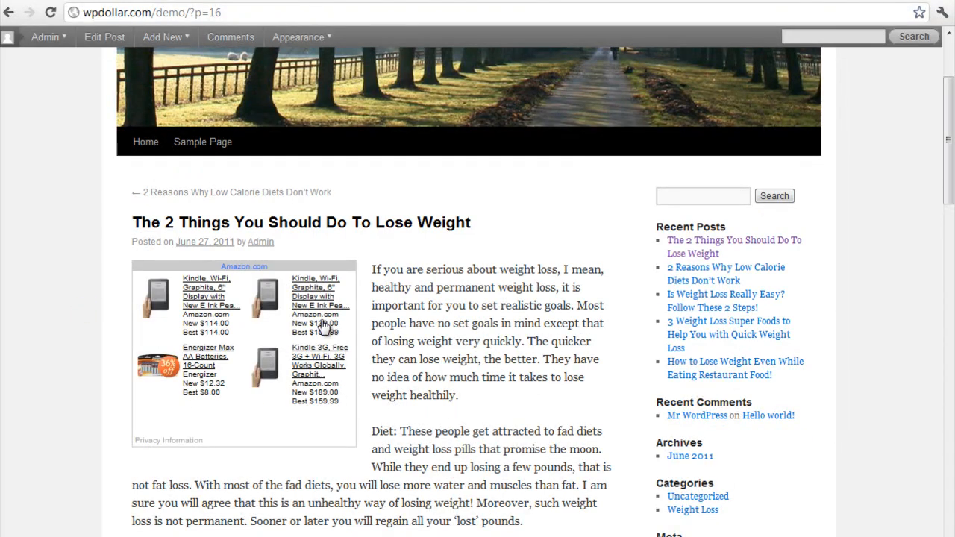
scroll(381, 402, "down", 2)
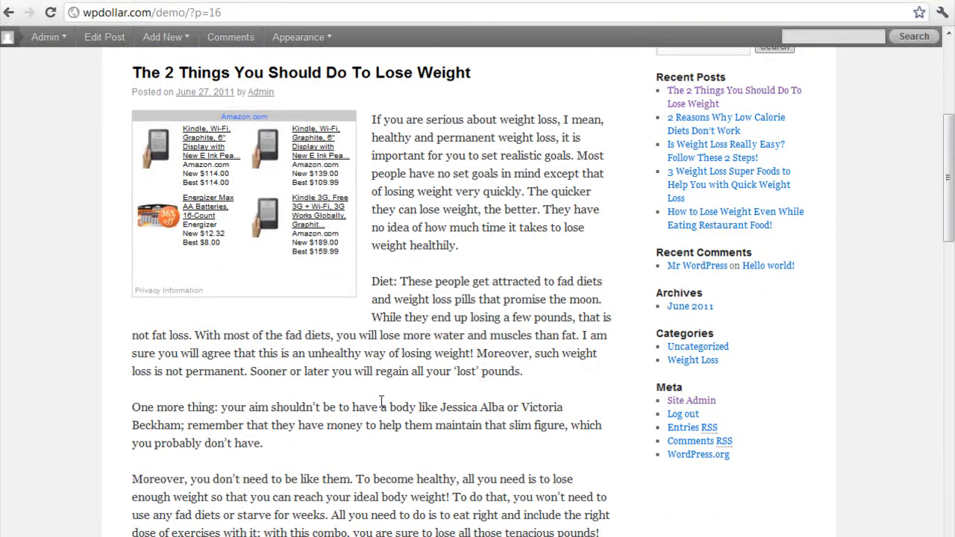
left_click_drag(260, 9, 78, 11)
scroll(435, 246, "down", 6)
scroll(435, 246, "down", 8)
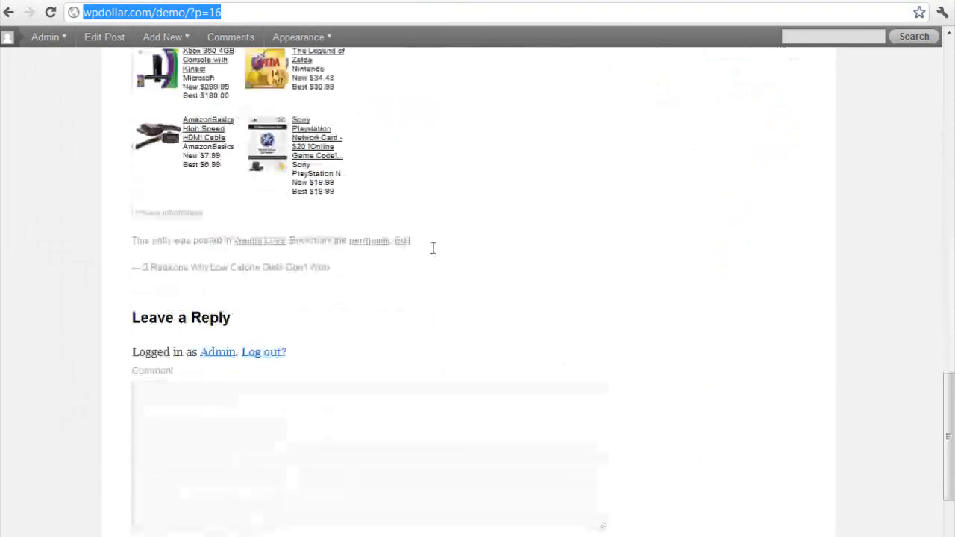
scroll(433, 248, "up", 3)
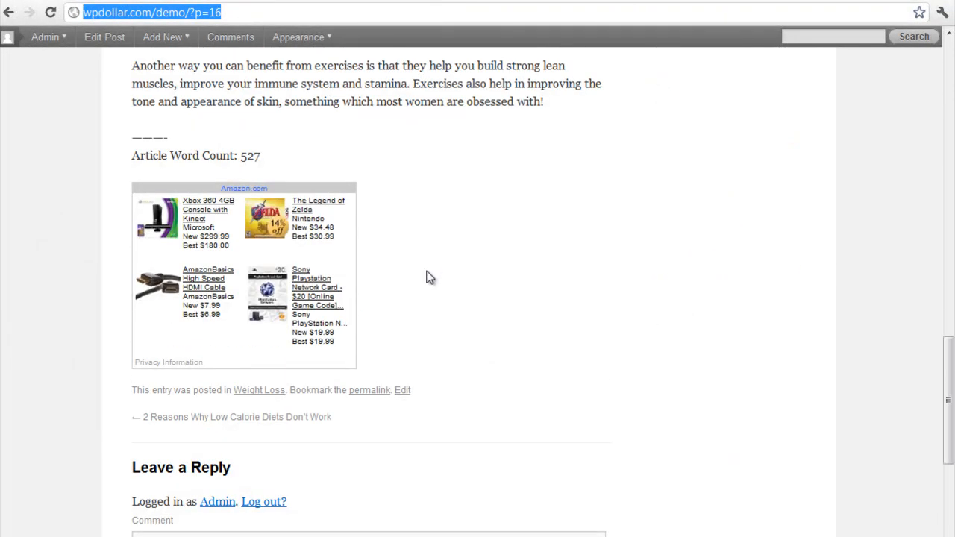
scroll(400, 311, "up", 6)
scroll(399, 312, "up", 6)
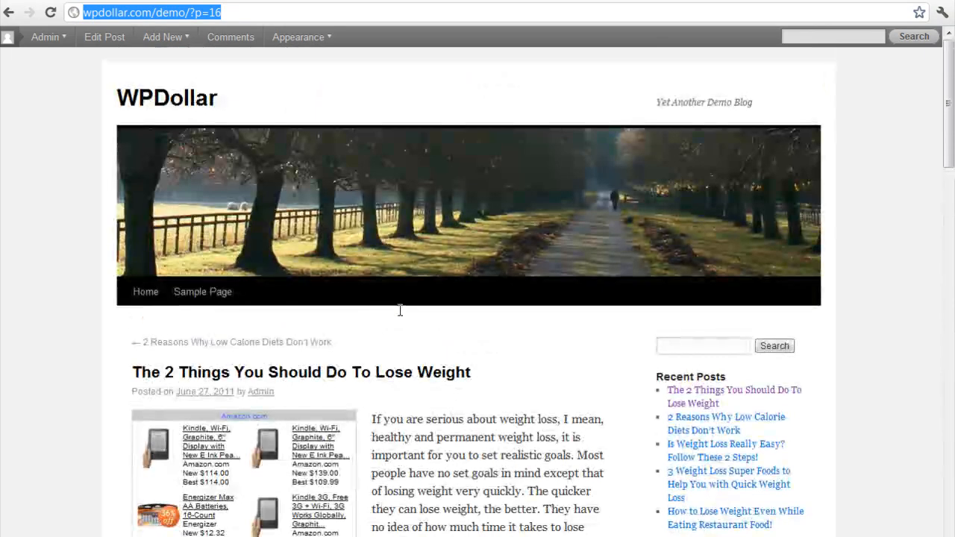
Go to the blog's home page, open "2 Reasons Why Low Calorie Diets Don't Work" and check its ads
key("Return")
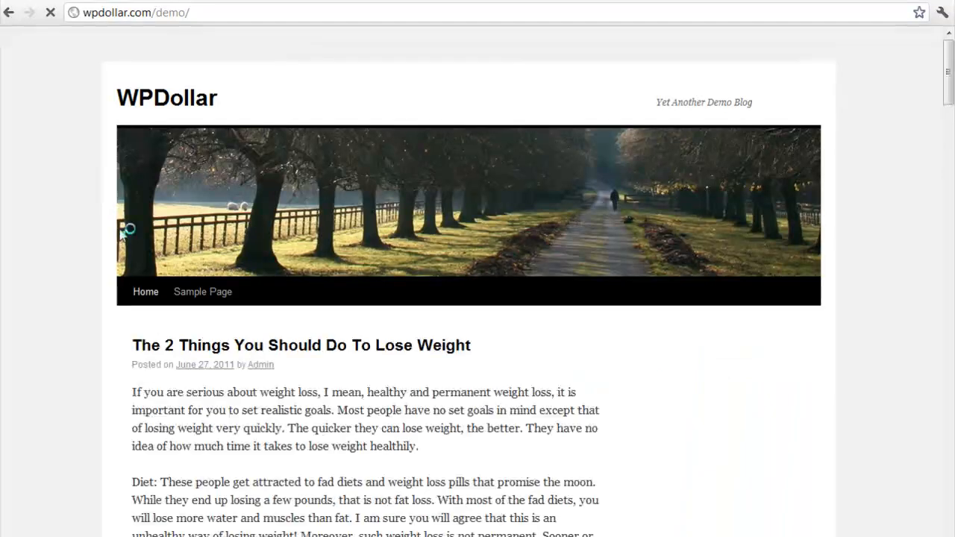
scroll(154, 273, "down", 10)
scroll(157, 282, "down", 5)
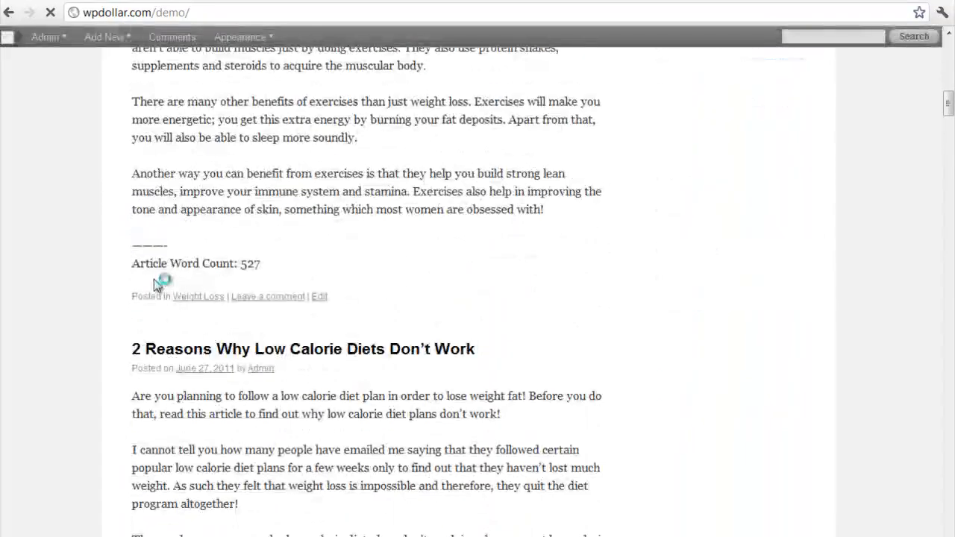
left_click(310, 355)
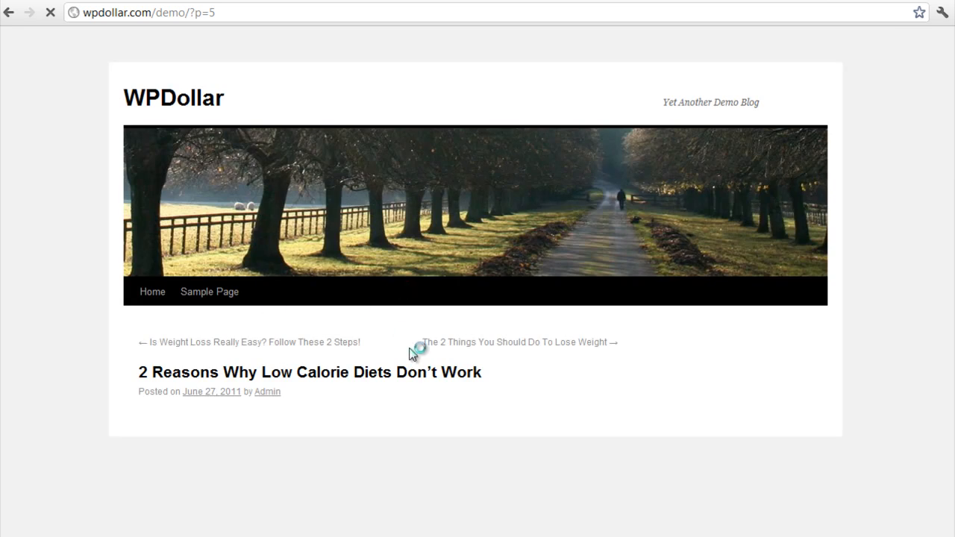
scroll(470, 406, "down", 6)
scroll(463, 405, "down", 10)
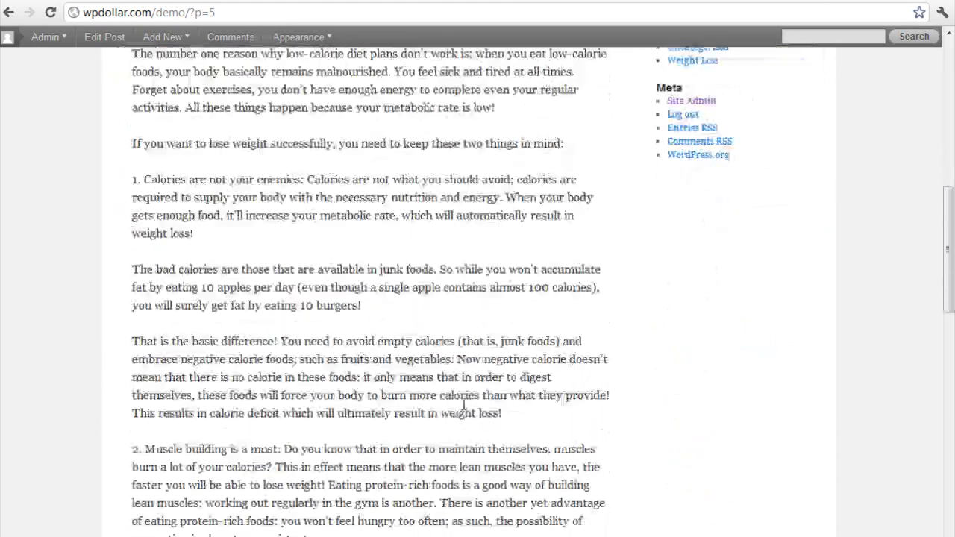
Reopen "The 2 Things You Should Do To Lose Weight", reload it to compare its ads, and return to the created campaigns list
left_click(8, 11)
scroll(325, 291, "up", 5)
scroll(326, 287, "up", 8)
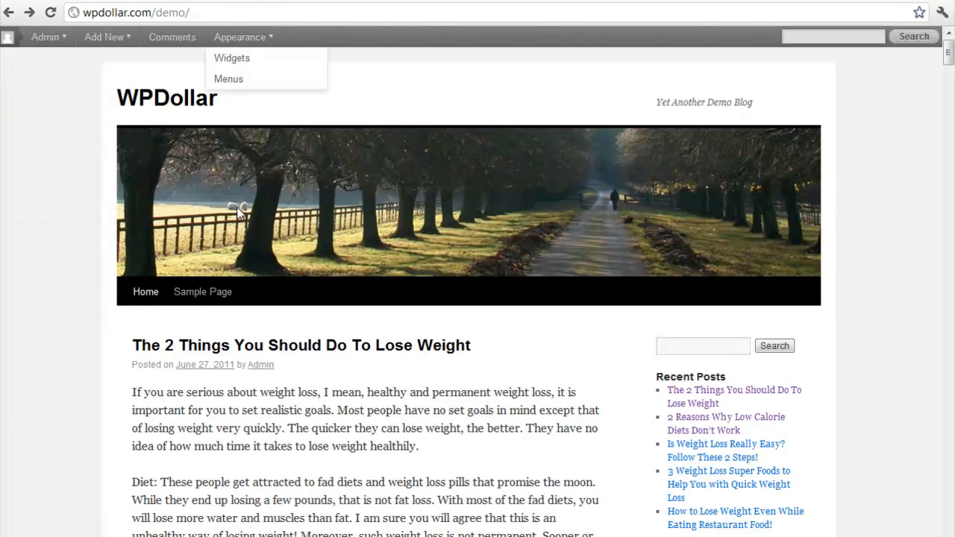
left_click(293, 352)
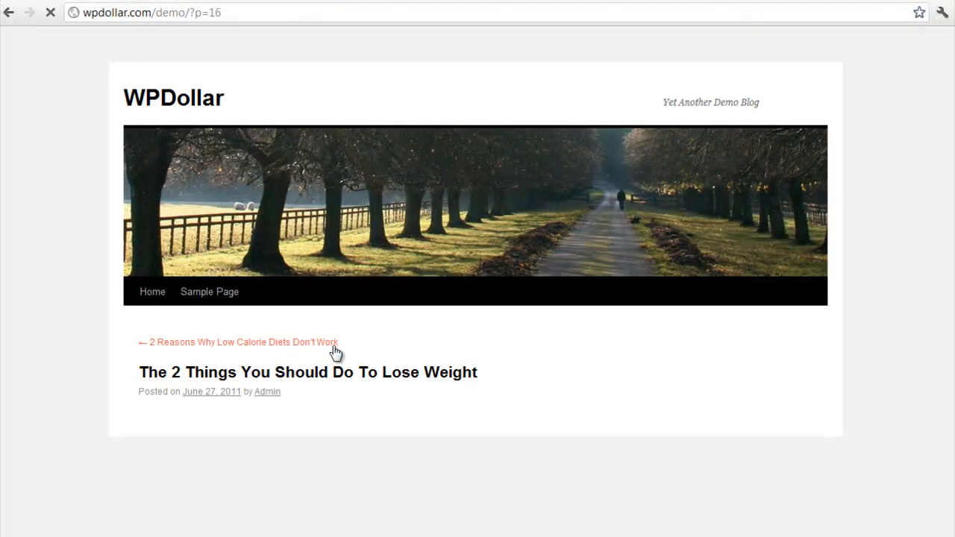
scroll(364, 347, "down", 2)
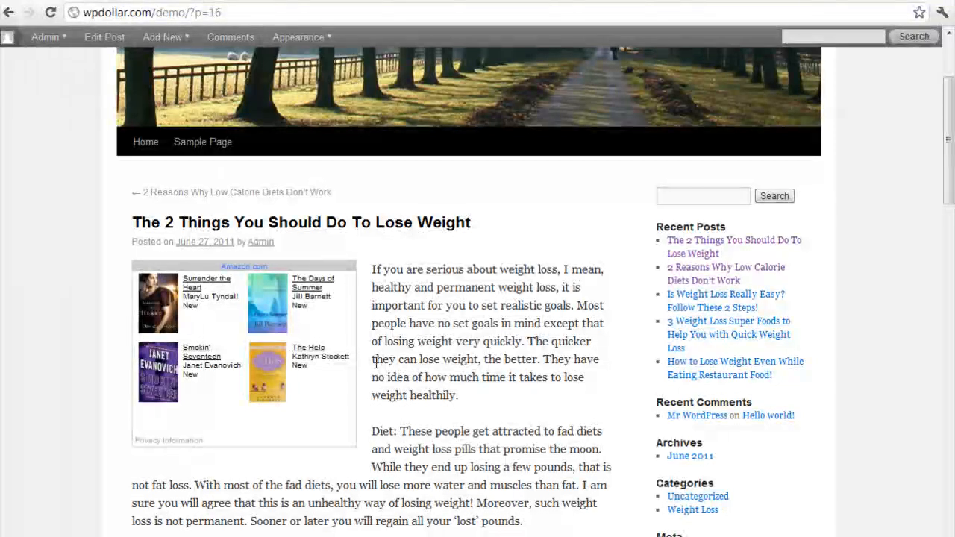
scroll(351, 393, "down", 1)
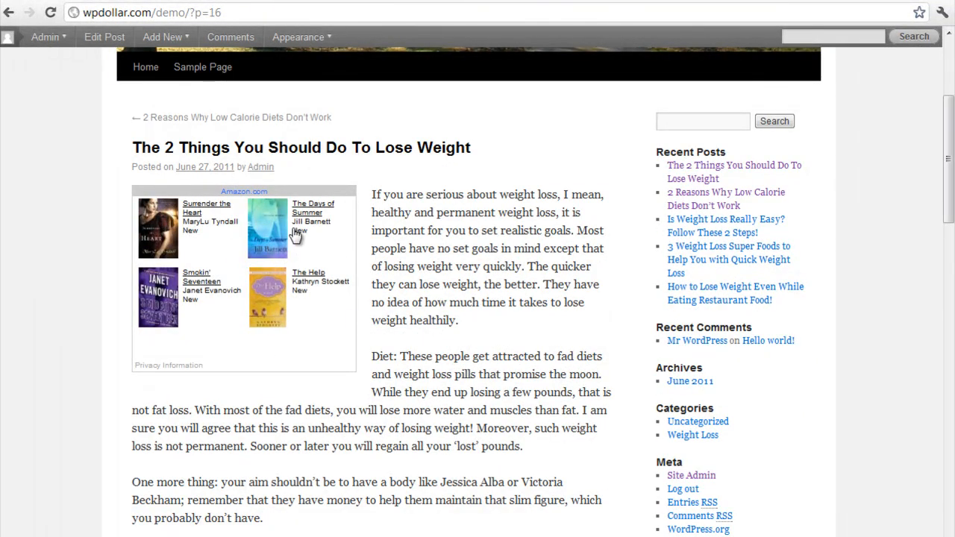
left_click(50, 14)
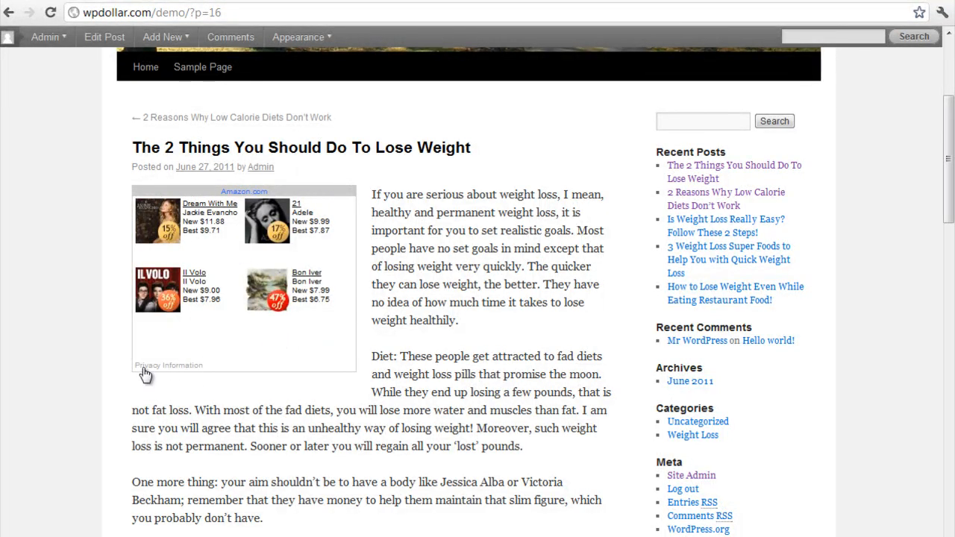
left_click(127, 0)
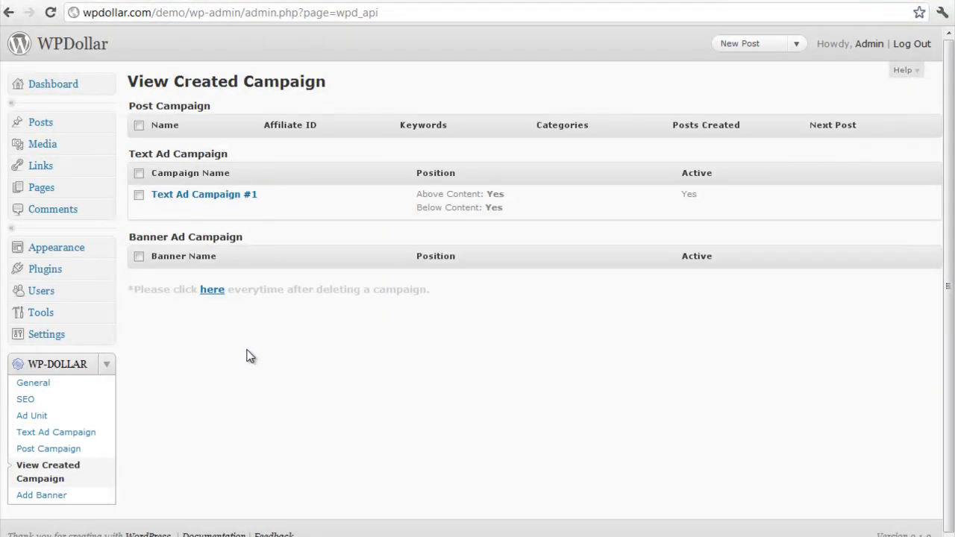
Open the Ad Unit settings, hide the product images and keep all prices shown
left_click(93, 418)
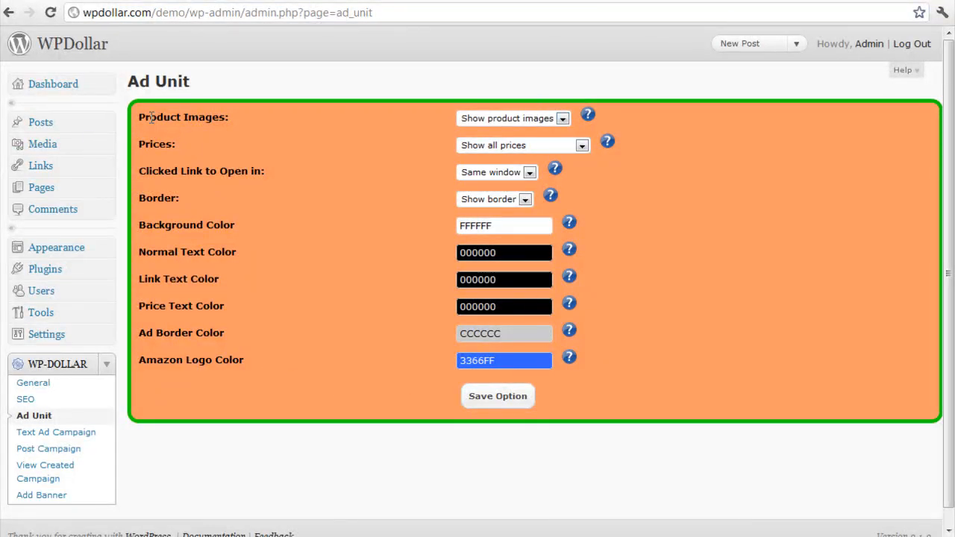
left_click_drag(134, 117, 246, 117)
left_click(385, 150)
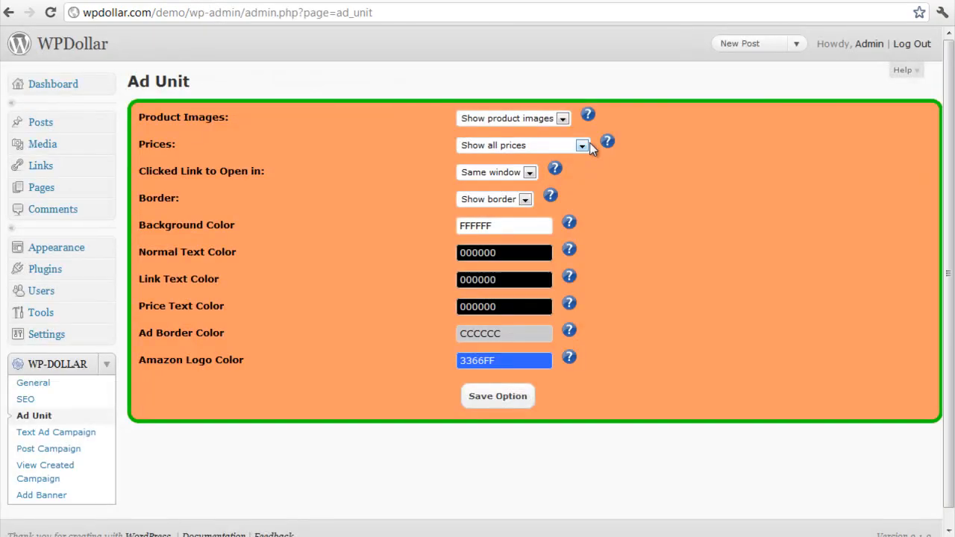
left_click(537, 120)
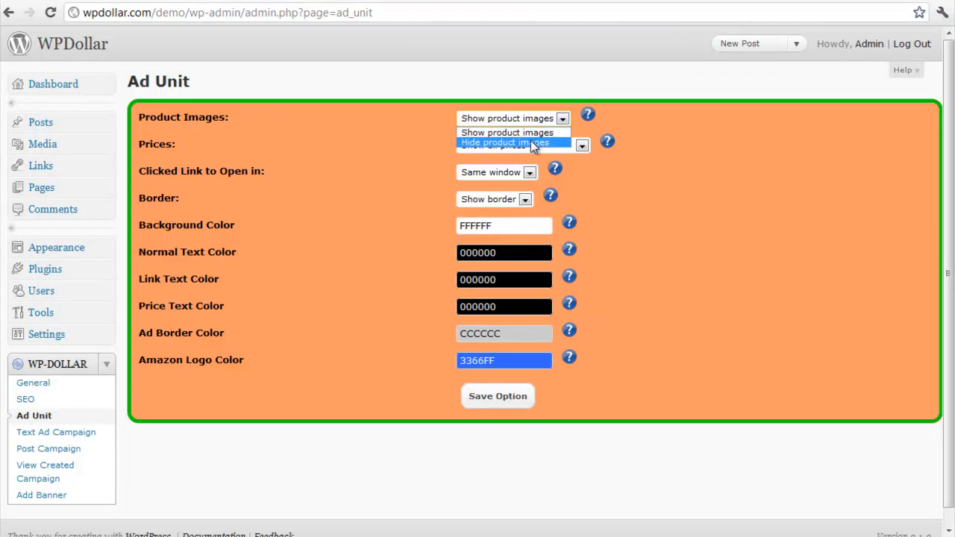
left_click(530, 142)
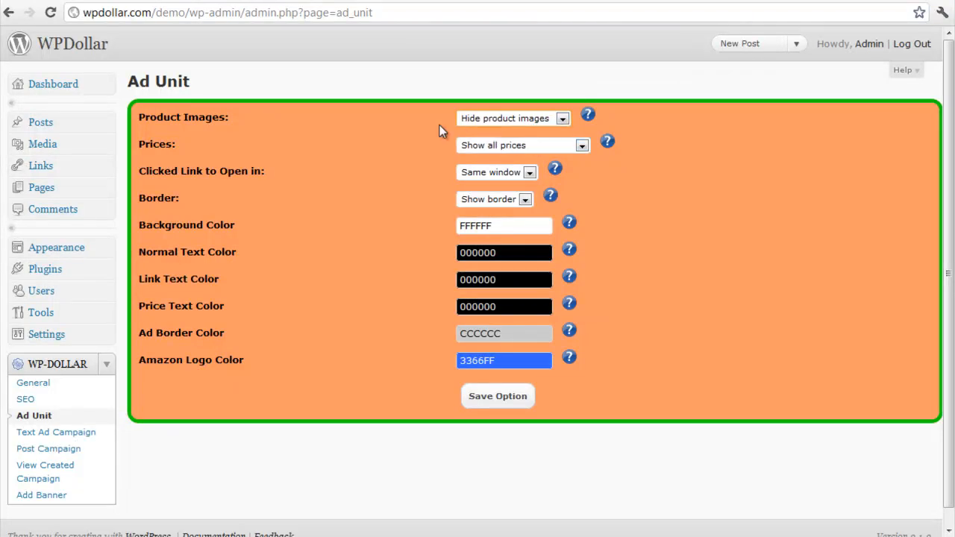
left_click(545, 144)
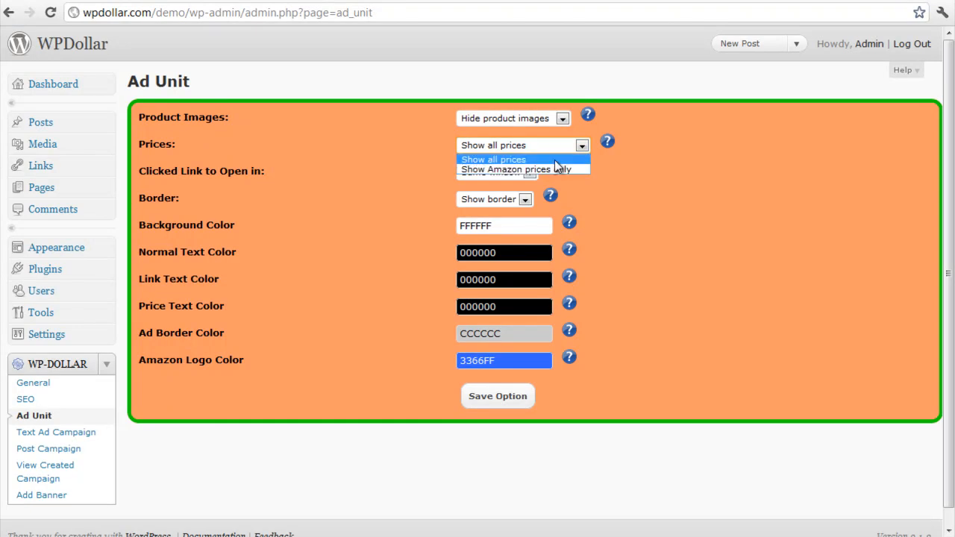
left_click(554, 160)
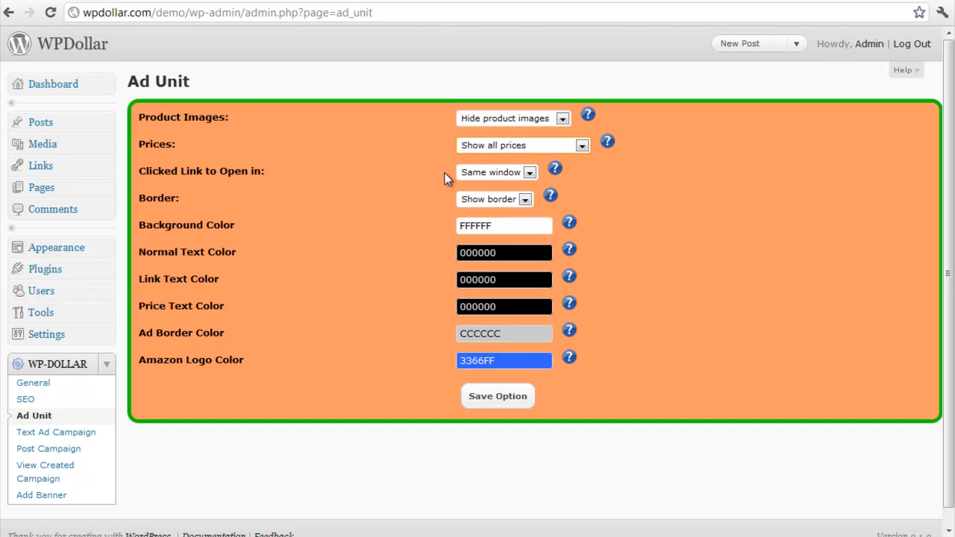
Test a product link in the demo post's ad, return, and set clicked links to open in a new window
left_click(478, 172)
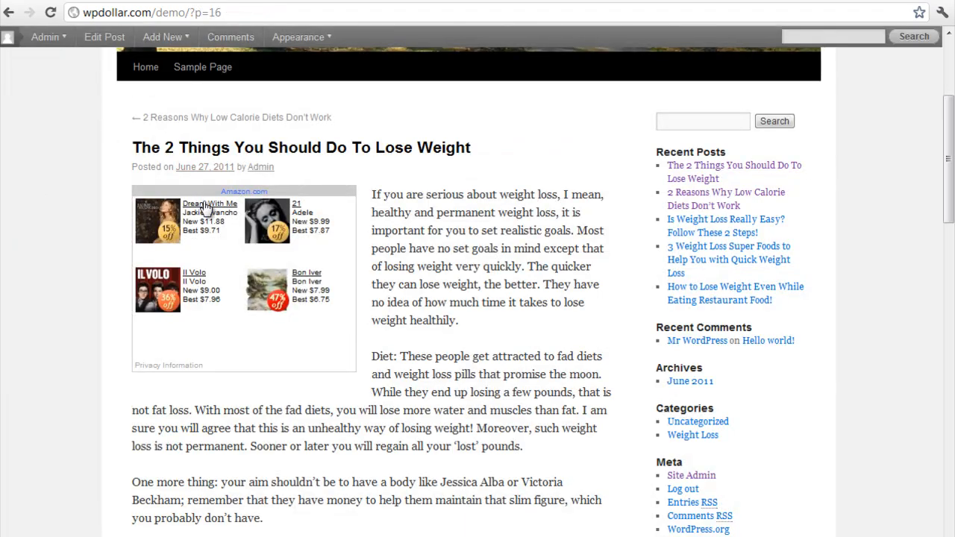
left_click(206, 207)
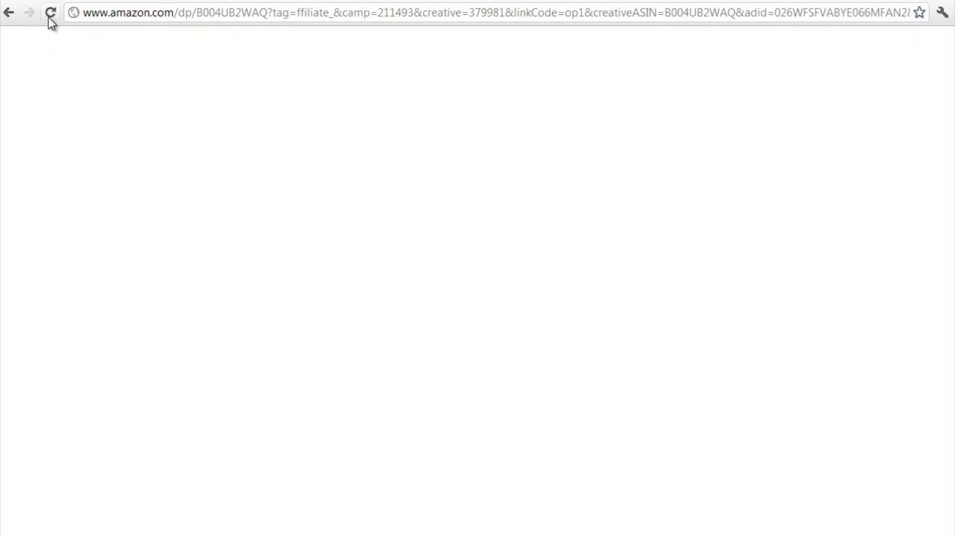
left_click(10, 14)
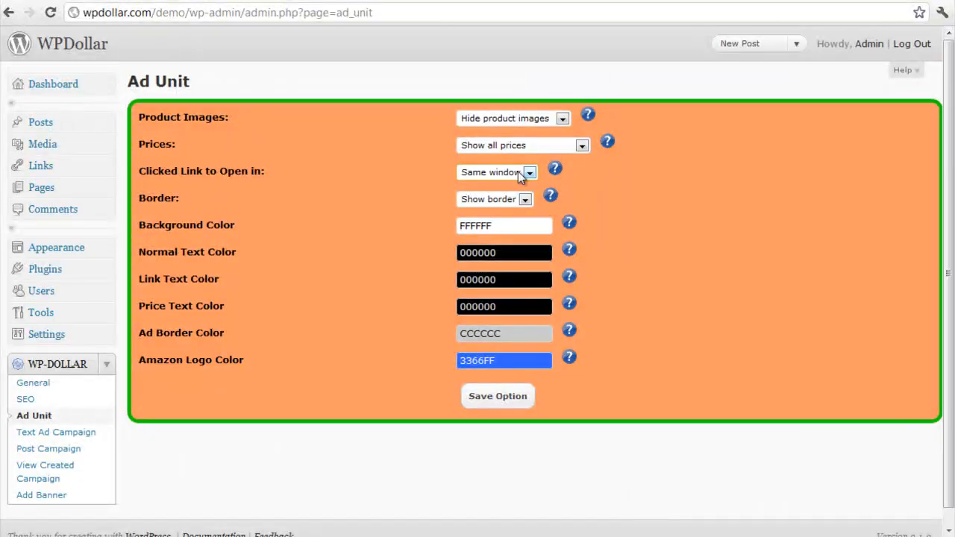
left_click(519, 176)
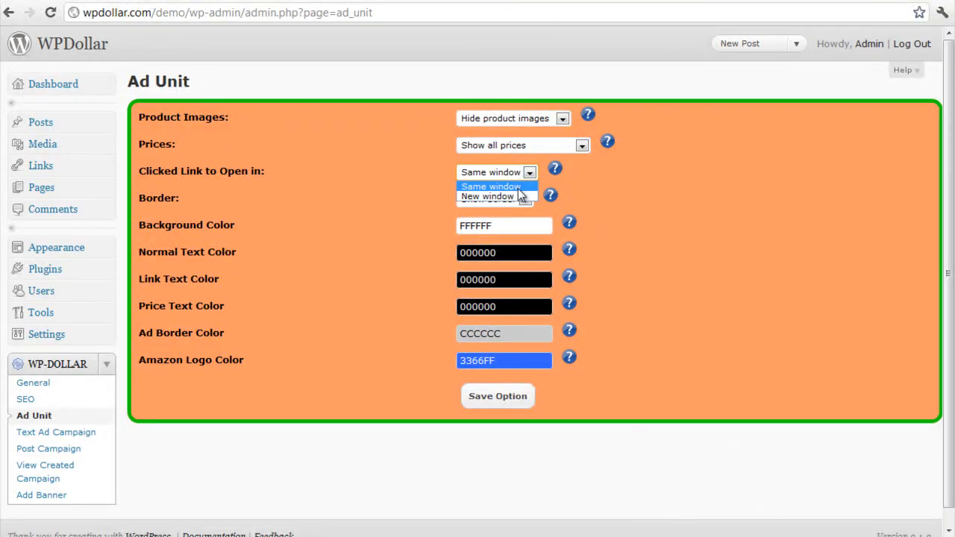
left_click(520, 197)
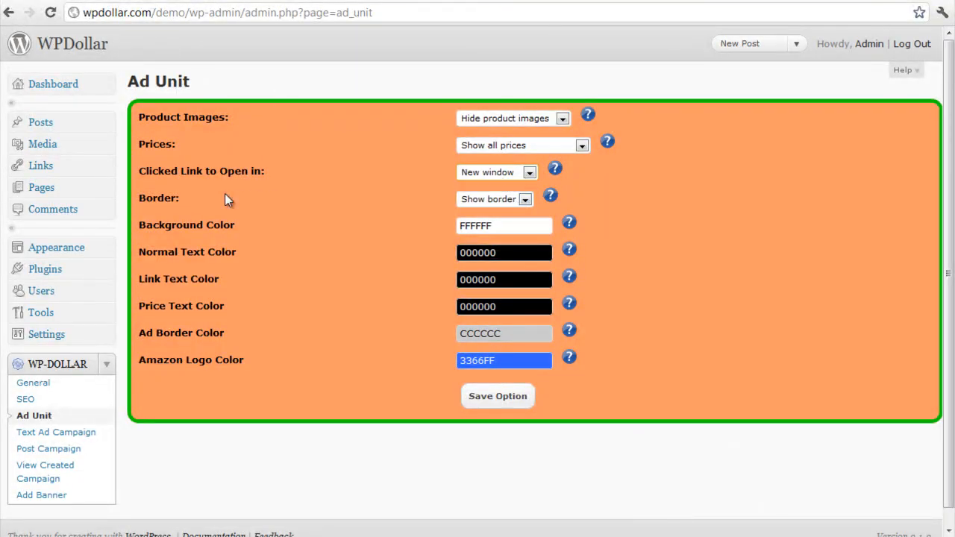
Keep the ad border shown and set the ad's background color to light blue A1E3FF
left_click(478, 202)
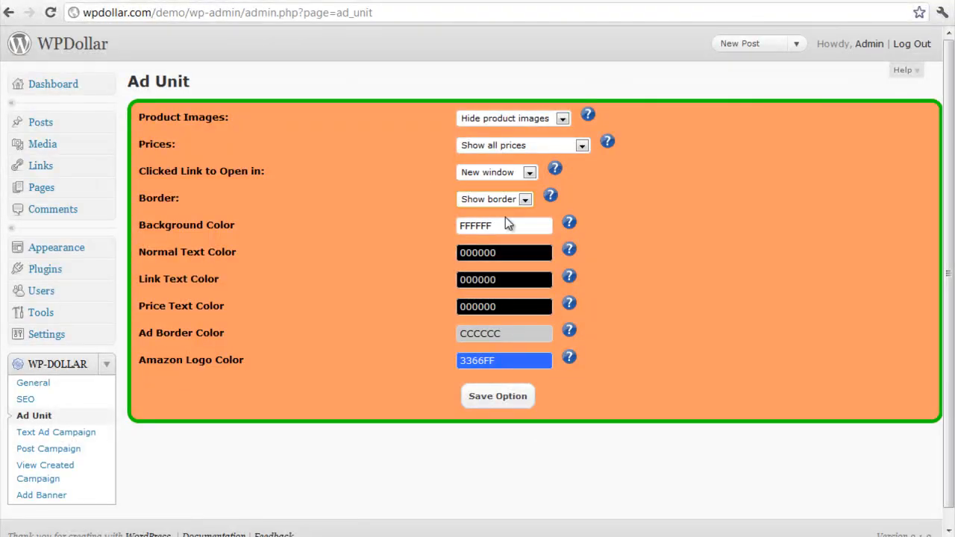
left_click(506, 203)
left_click(508, 199)
left_click(566, 226)
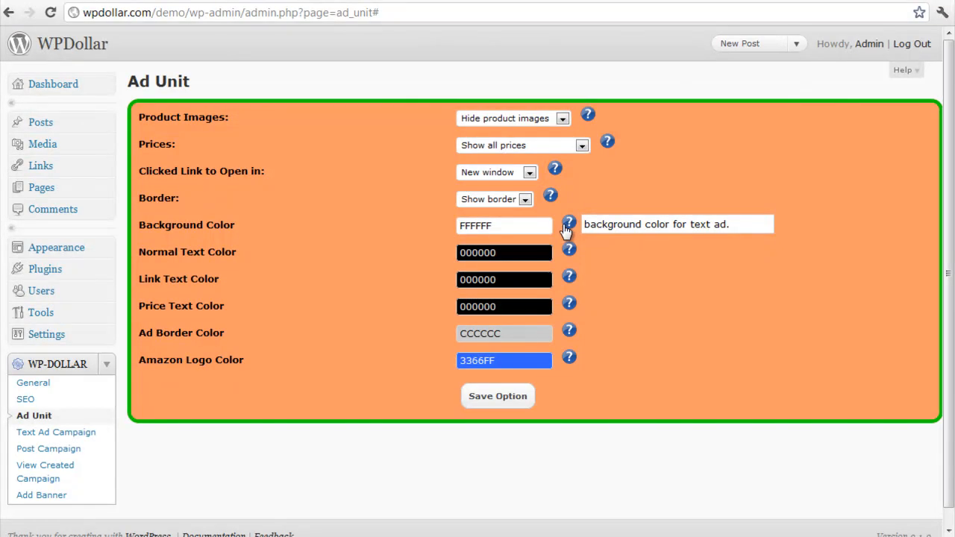
left_click(498, 226)
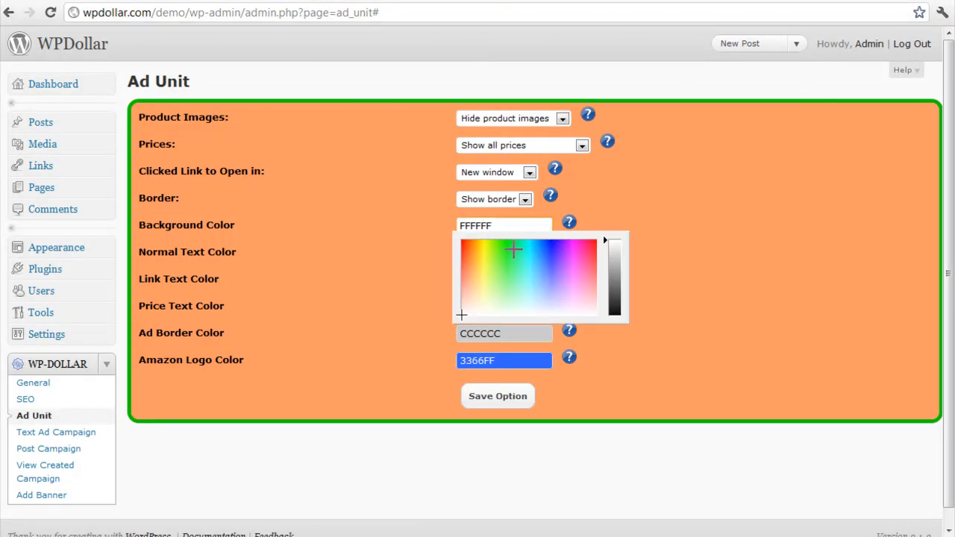
left_click(512, 229)
left_click(535, 286)
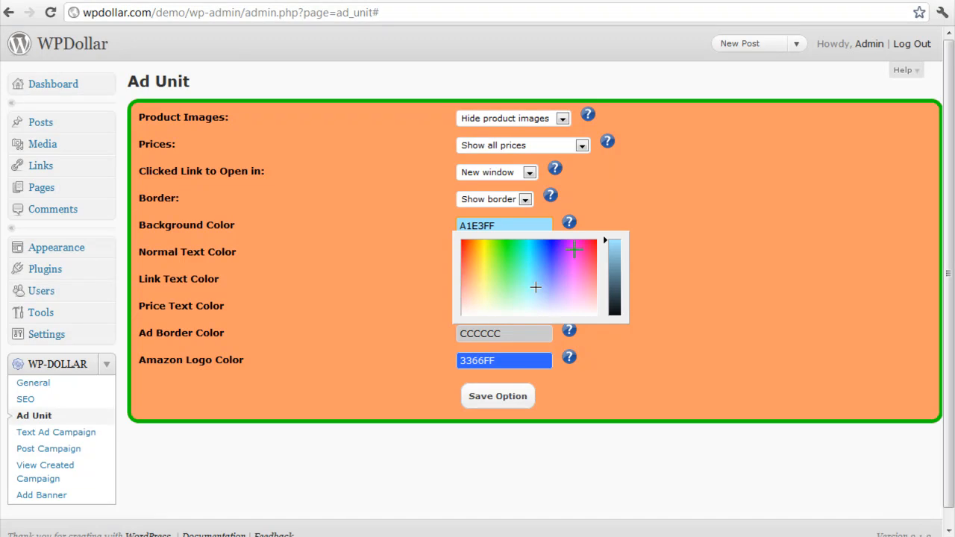
left_click(427, 259)
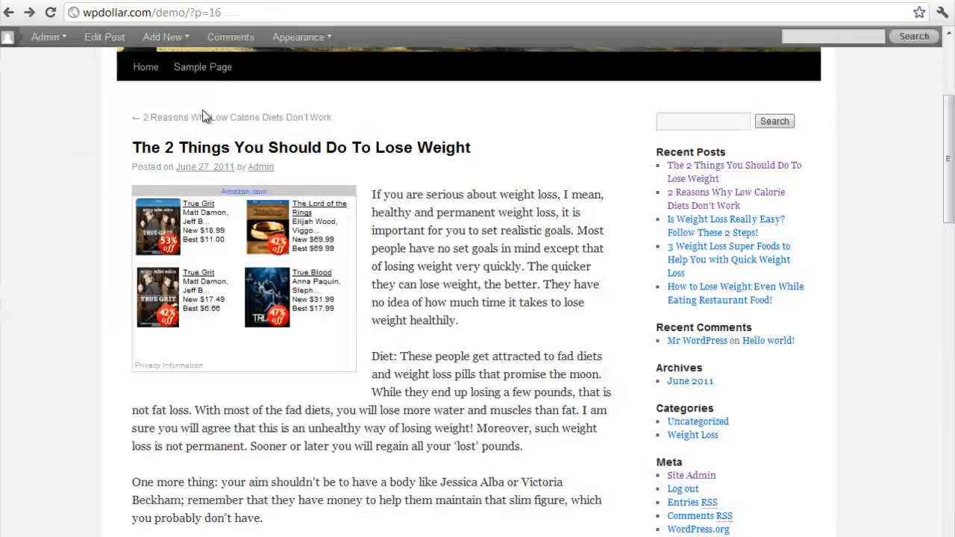
Keep the normal text color at 000000 and set the link text color to red E6101E
left_click_drag(224, 310, 188, 295)
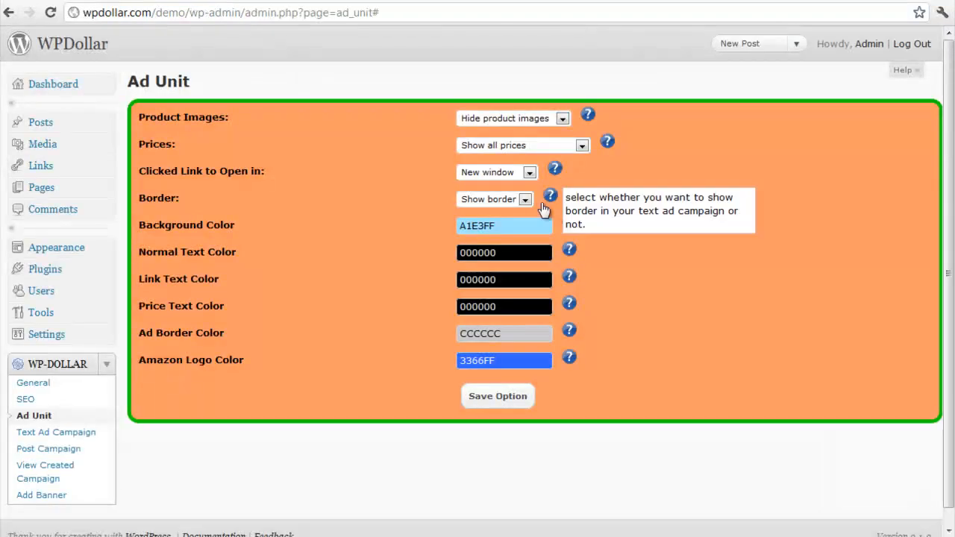
left_click(515, 254)
left_click(388, 281)
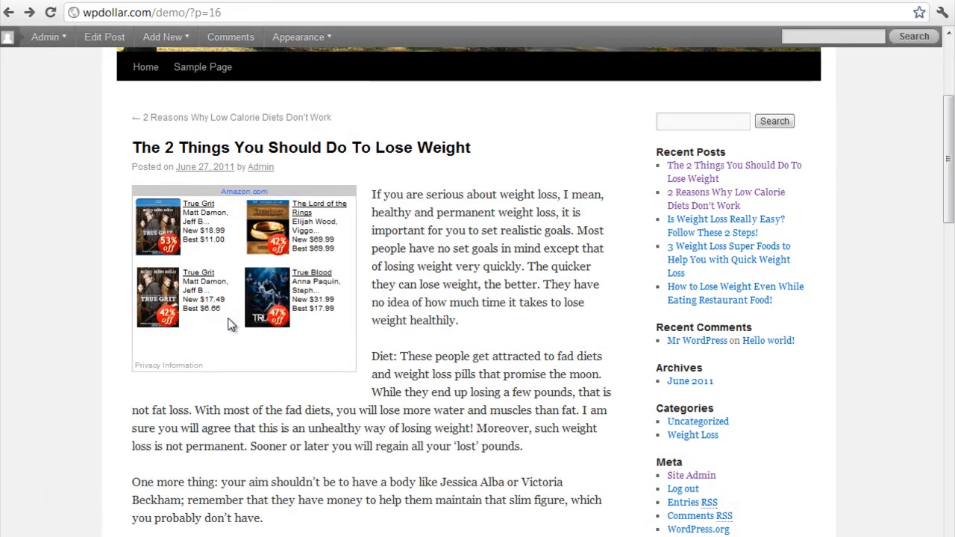
left_click_drag(214, 274, 201, 274)
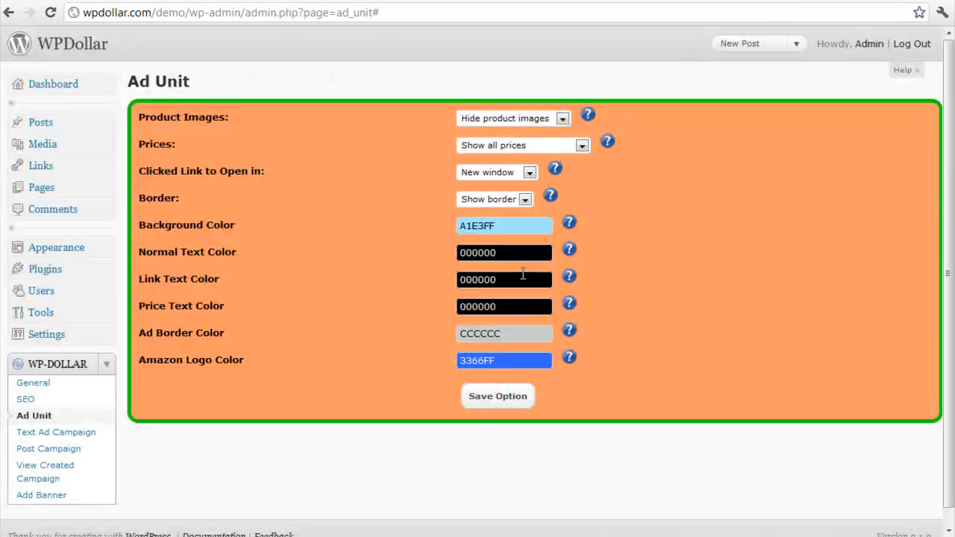
left_click(521, 276)
left_click(595, 299)
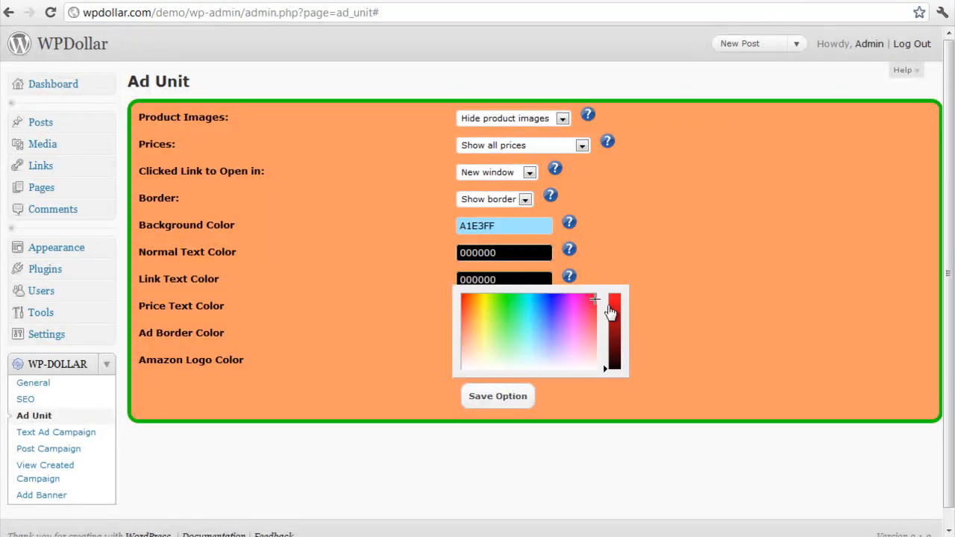
left_click(609, 305)
left_click_drag(609, 307, 607, 304)
left_click(664, 302)
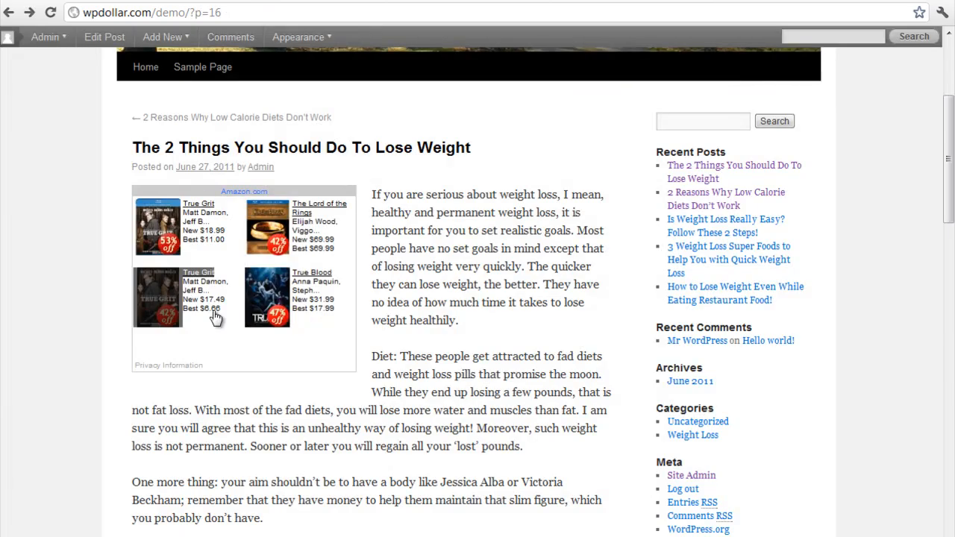
Keep the price text color at 000000 and set the ad border color to yellow CCC508
left_click_drag(222, 309, 199, 298)
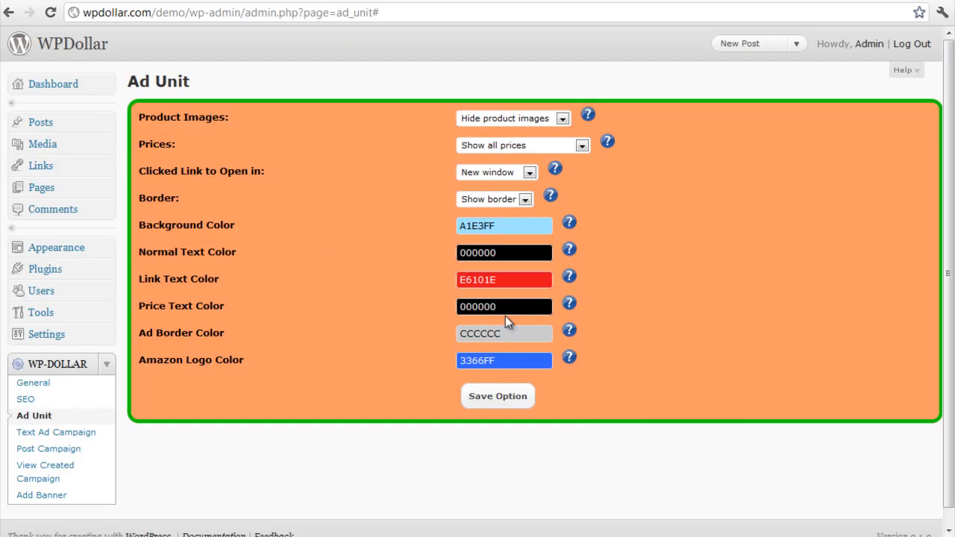
left_click(506, 308)
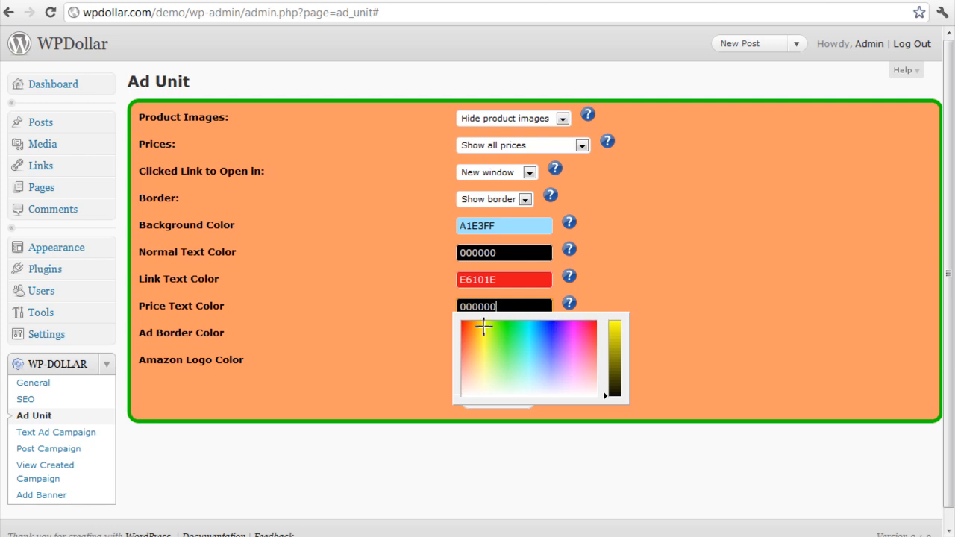
left_click(413, 355)
left_click(468, 329)
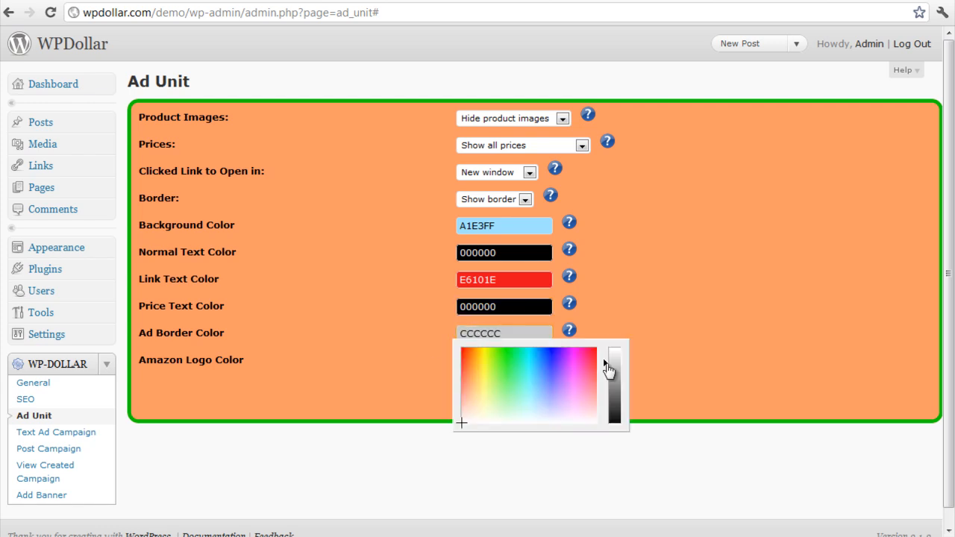
left_click(482, 351)
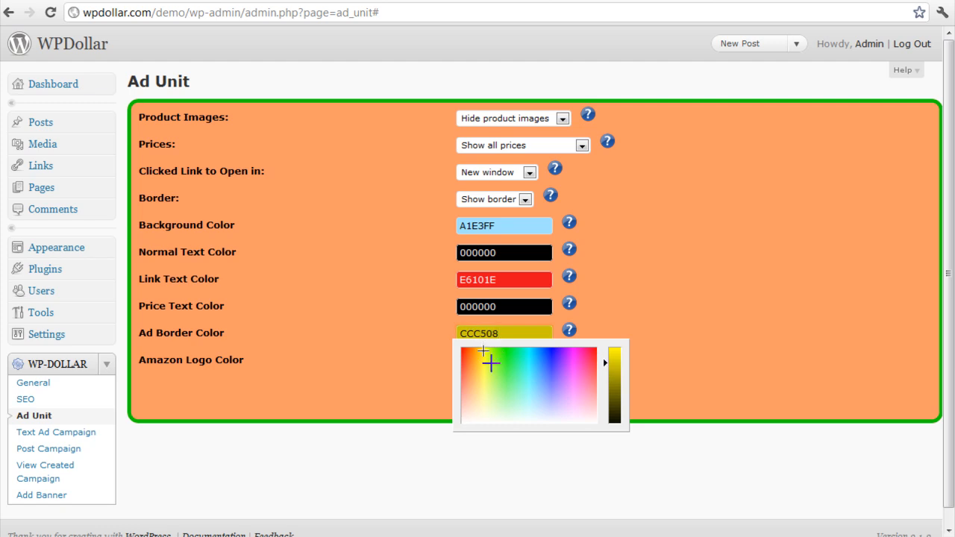
left_click(399, 362)
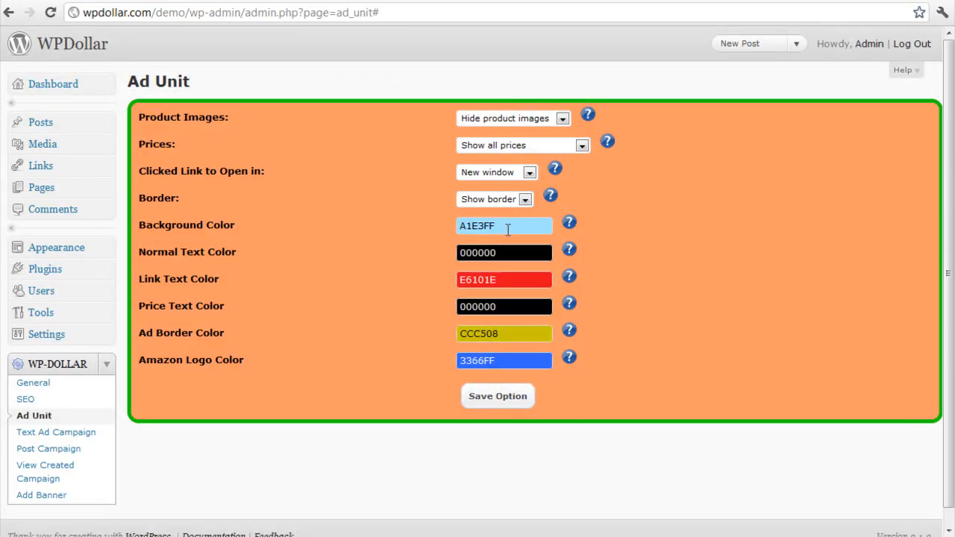
Copy the background color A1E3FF into the Amazon logo color, save the options and check the ad on the demo post
left_click(508, 229)
left_click_drag(507, 228, 457, 216)
key("ctrl+c")
left_click(487, 361)
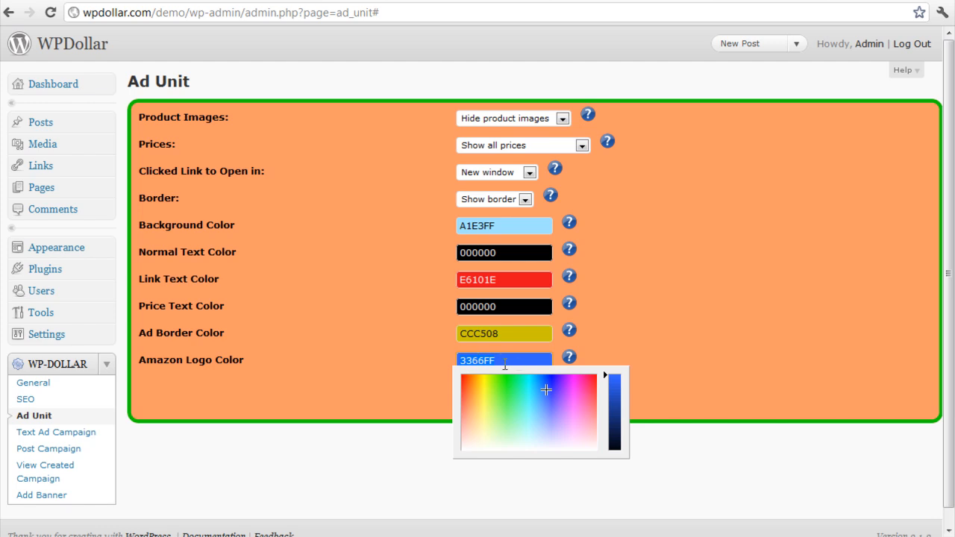
key("ctrl+a")
key("ctrl+v")
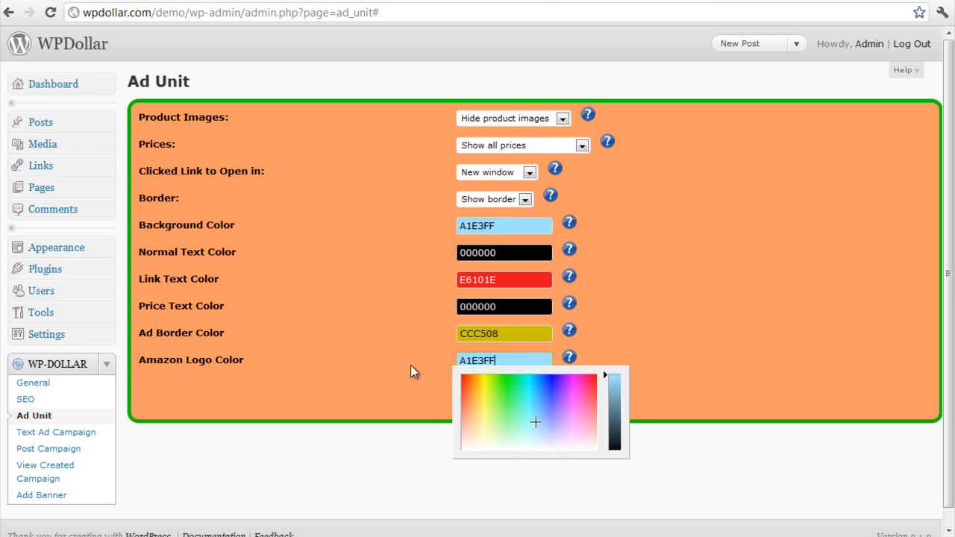
left_click(410, 365)
left_click(505, 404)
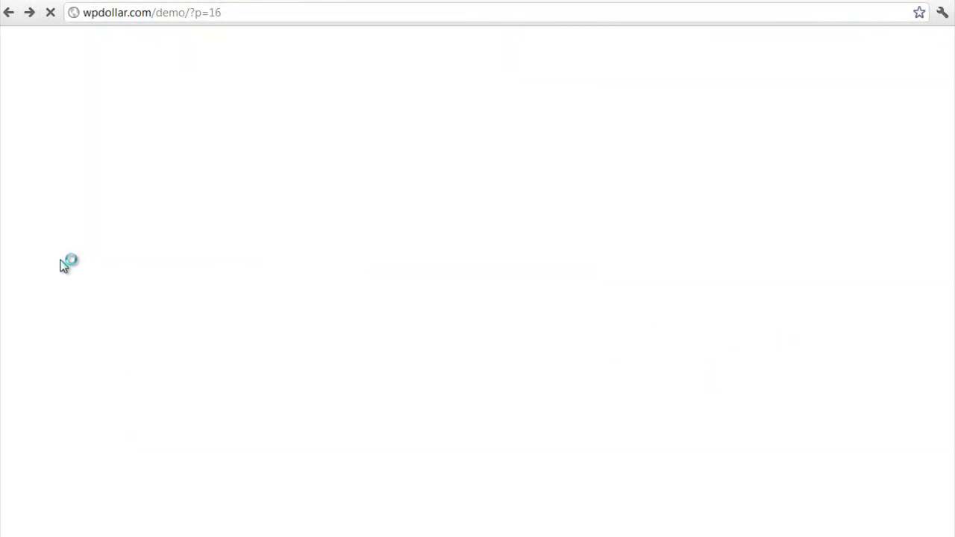
scroll(69, 264, "down", 3)
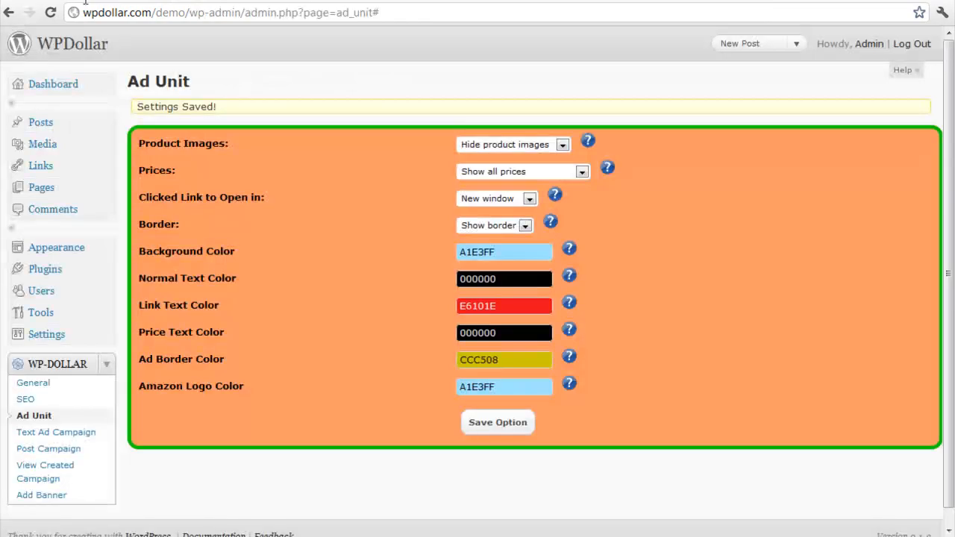
Set the Amazon logo color to the ad border's color CCC508 and save the ad unit options
left_click_drag(140, 360, 224, 360)
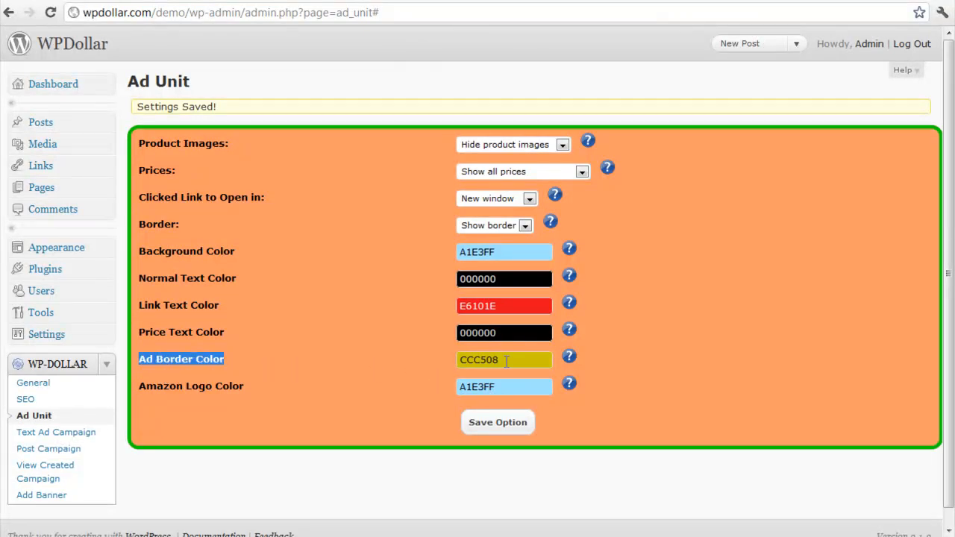
left_click(505, 361)
left_click(433, 366)
left_click_drag(509, 386, 452, 392)
type("CCC508")
left_click(416, 395)
left_click(496, 423)
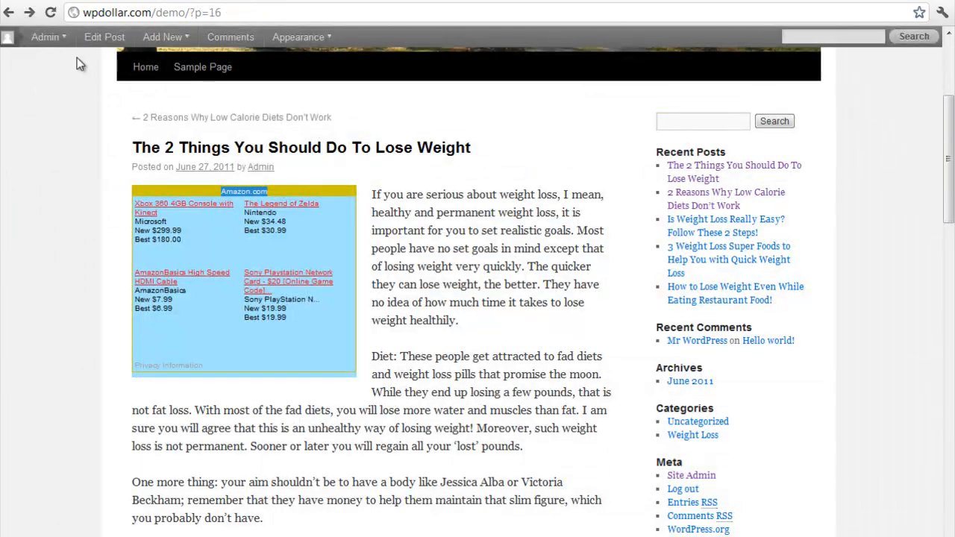
Reload the demo post and examine how the Amazon logo text and ad boxes look with the saved colors
left_click(51, 16)
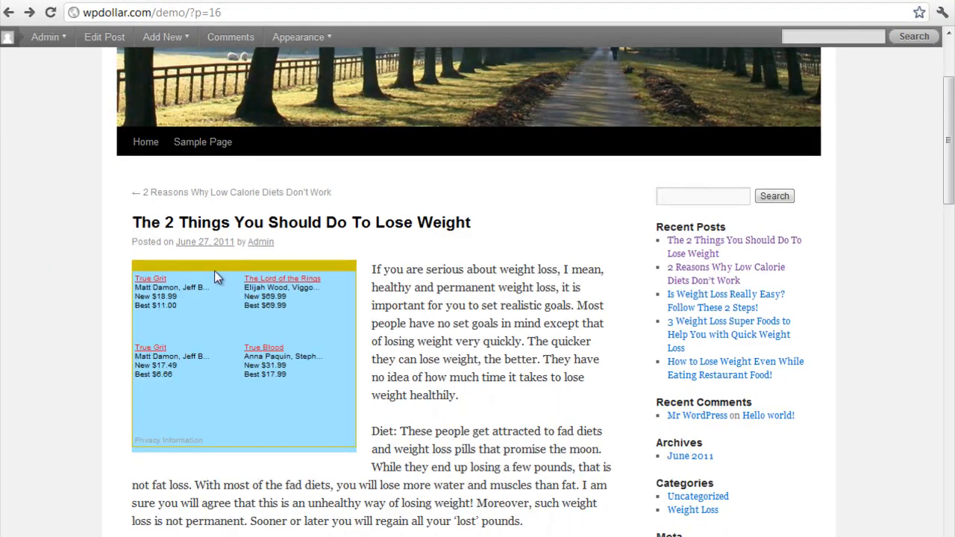
left_click_drag(278, 266, 193, 266)
left_click(82, 264)
scroll(89, 263, "down", 2)
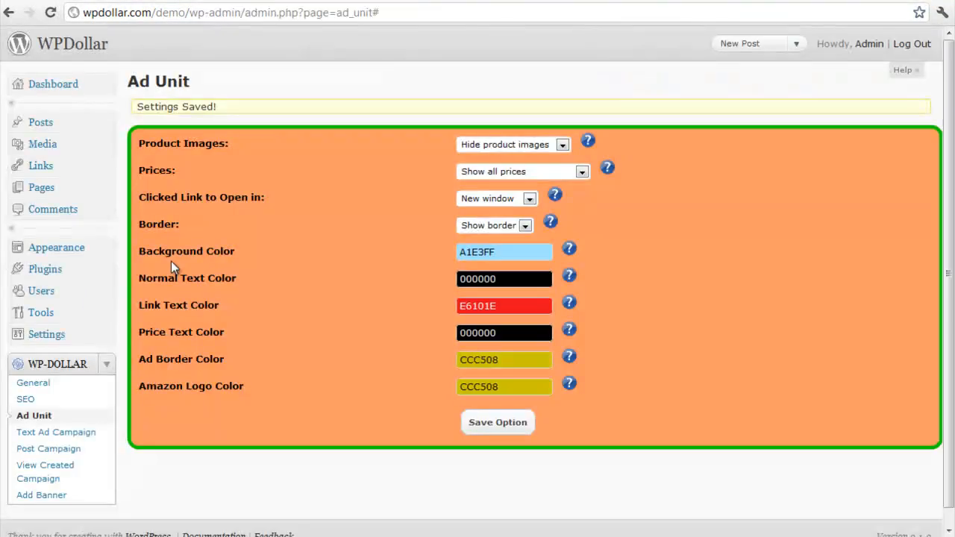
scroll(170, 261, "down", 1)
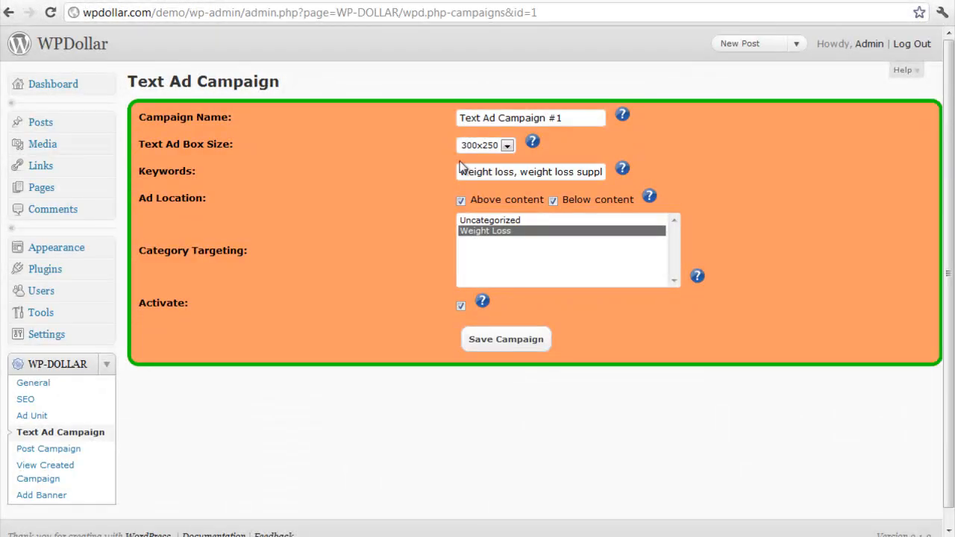
Set the text ad box size of Text Ad Campaign #1 to 600x520 and save the campaign
left_click(490, 146)
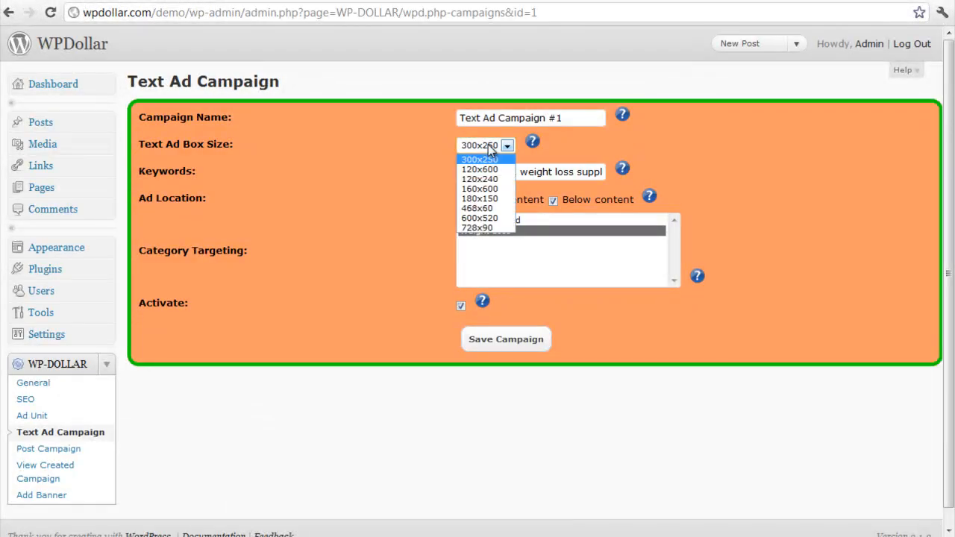
left_click(502, 219)
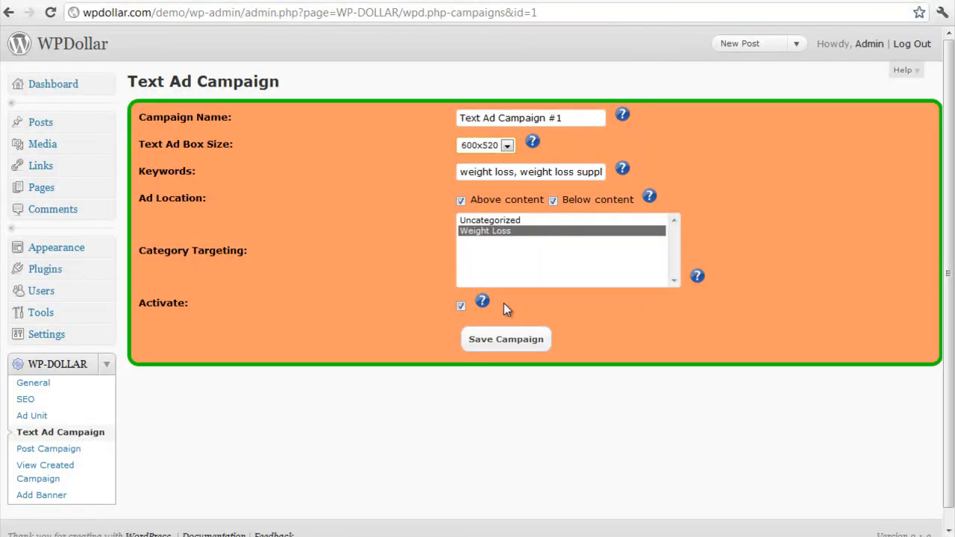
left_click(510, 344)
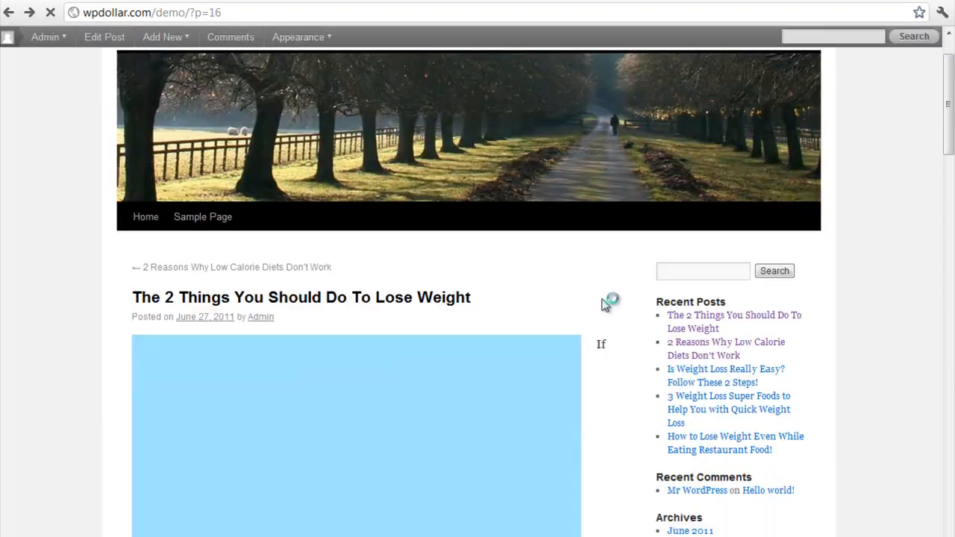
Examine the resized ad boxes above and below the content of the demo post The 2 Things You Should Do To Lose Weight
scroll(605, 302, "down", 3)
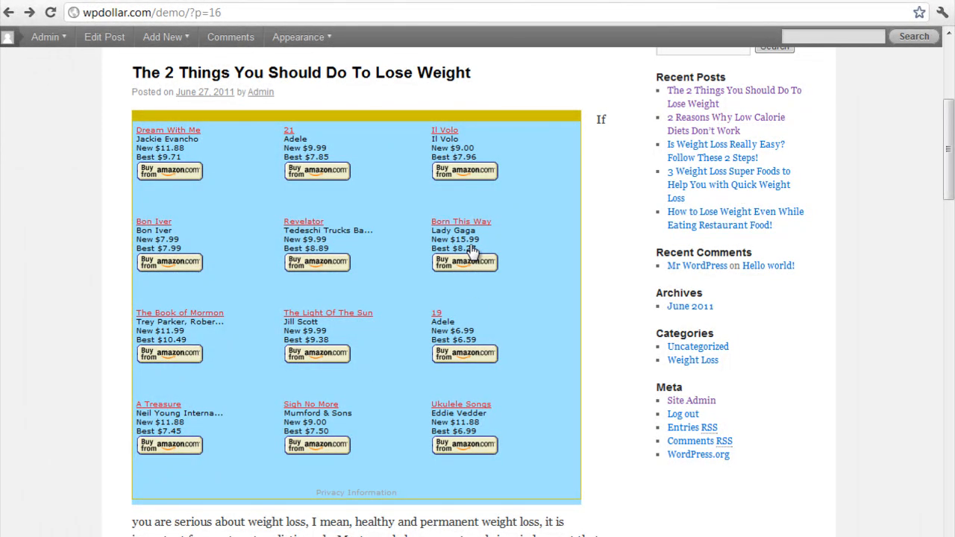
scroll(471, 253, "down", 3)
scroll(330, 275, "down", 1)
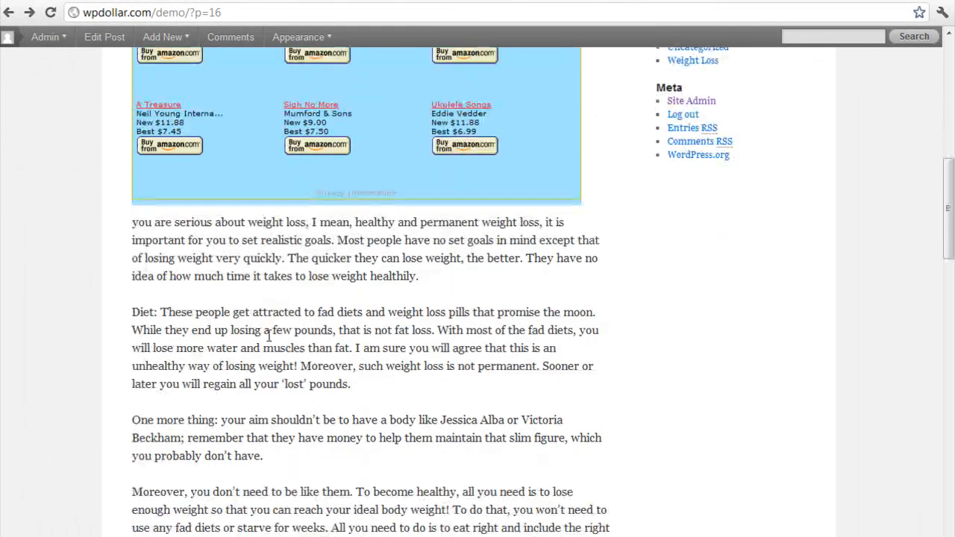
scroll(331, 275, "up", 5)
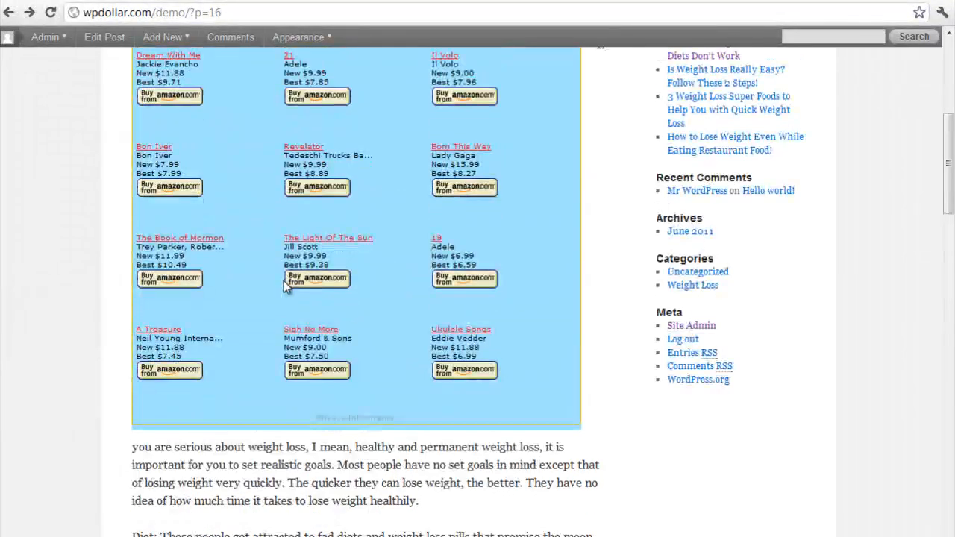
scroll(256, 291, "down", 4)
scroll(256, 291, "down", 14)
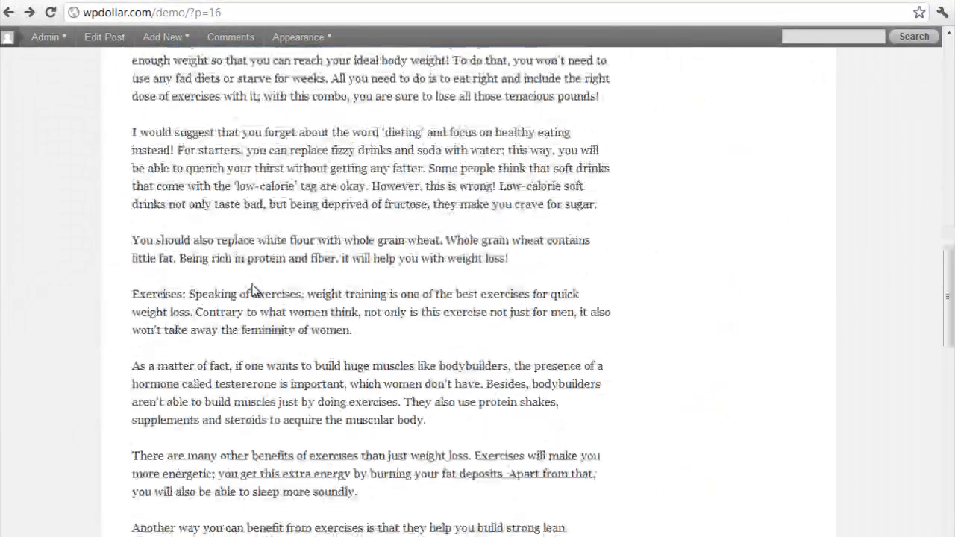
scroll(253, 290, "down", 3)
scroll(267, 353, "up", 3)
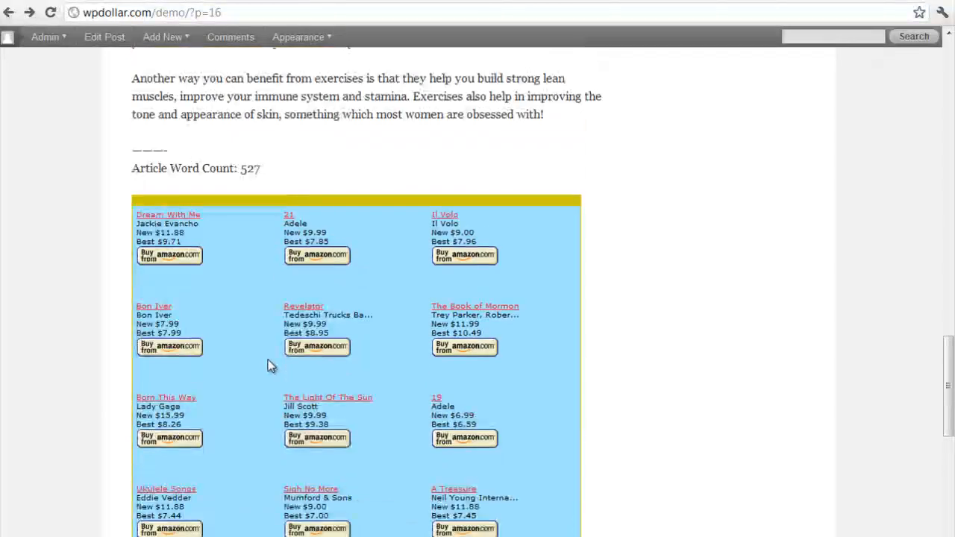
scroll(267, 360, "down", 2)
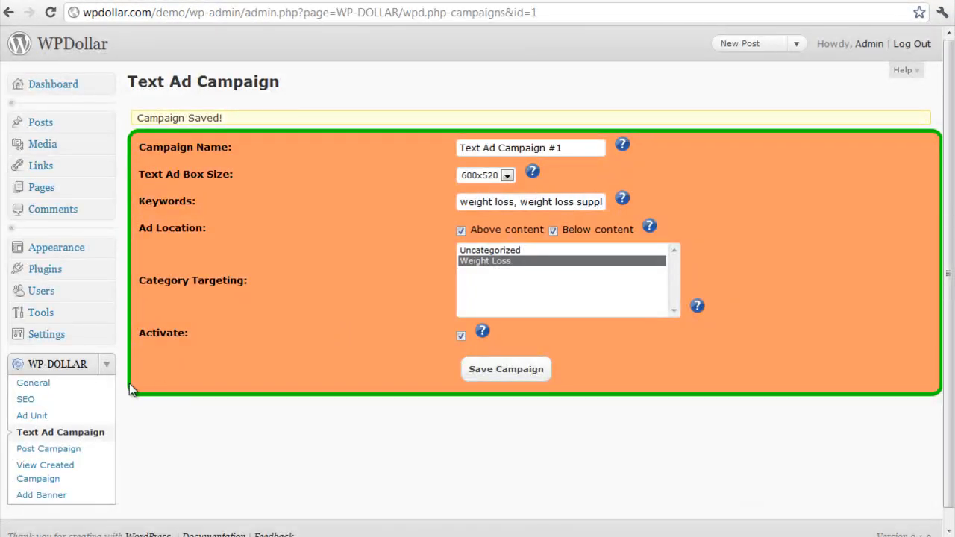
Delete Text Ad Campaign #1 from the created campaigns and follow the "here" link required after deleting a campaign
scroll(129, 383, "down", 1)
left_click(43, 455)
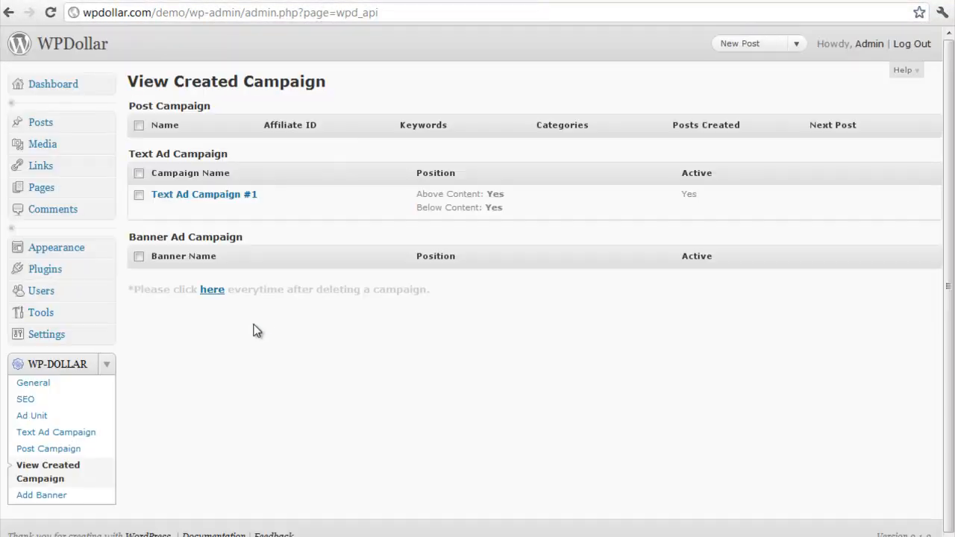
left_click(195, 215)
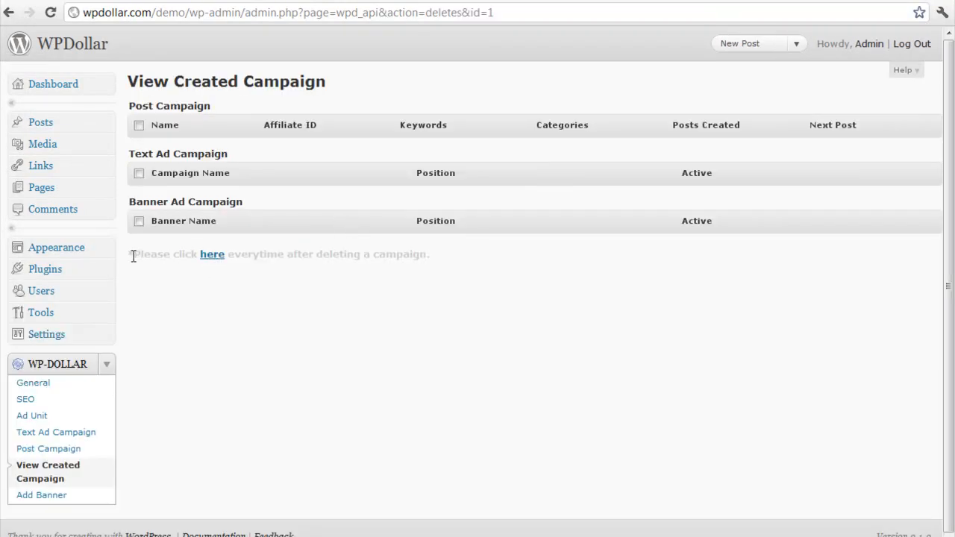
left_click_drag(132, 256, 242, 254)
left_click(216, 278)
left_click(211, 255)
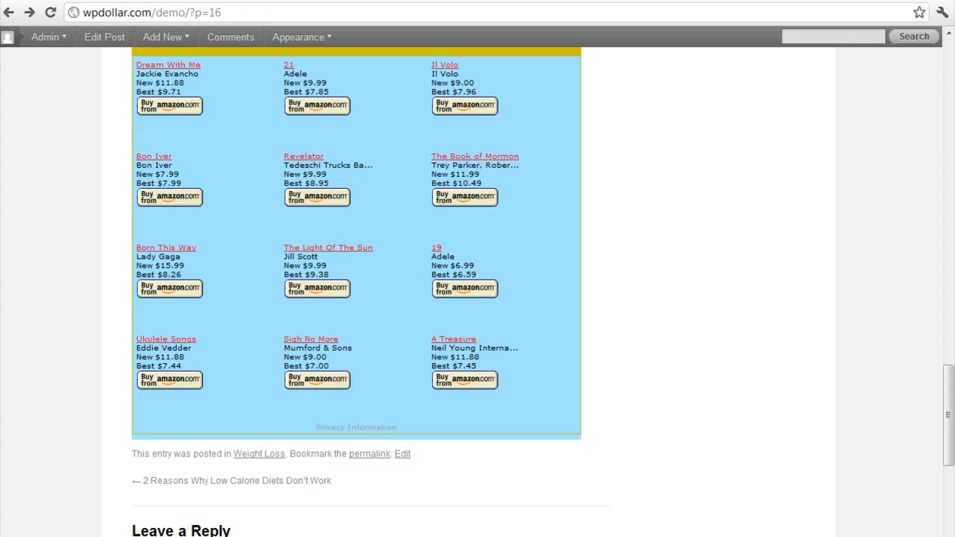
Return to the demo post and check whether it still shows the deleted campaign's ads
scroll(320, 303, "up", 5)
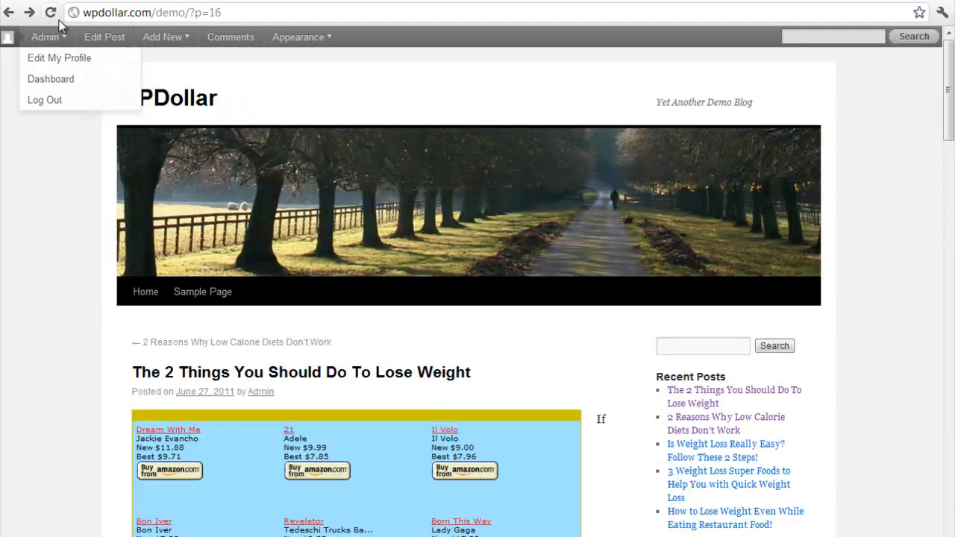